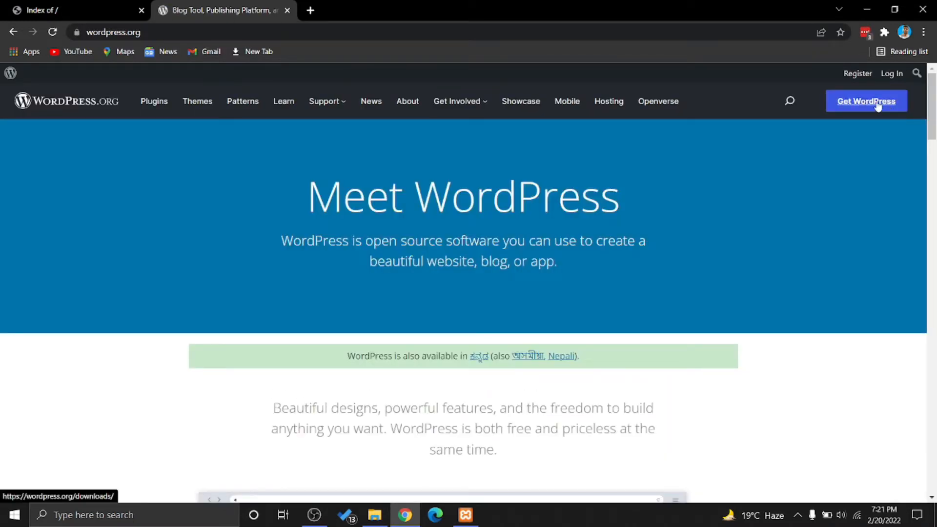
Go to the WordPress download page and download the WordPress 5.9 zip
{"action": "left_click", "coordinate": [878, 105]}
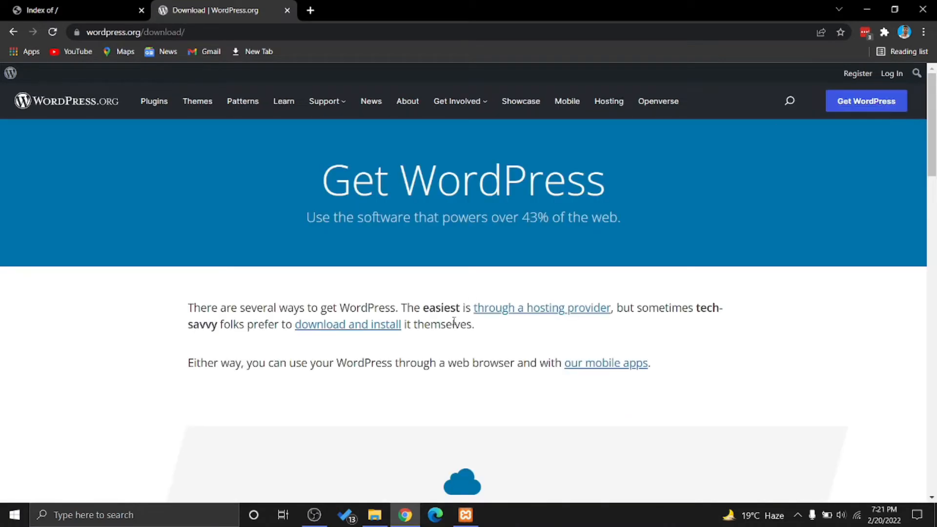
{"action": "scroll", "coordinate": [483, 272], "scroll_direction": "down", "scroll_amount": 5}
{"action": "scroll", "coordinate": [467, 338], "scroll_direction": "down", "scroll_amount": 8}
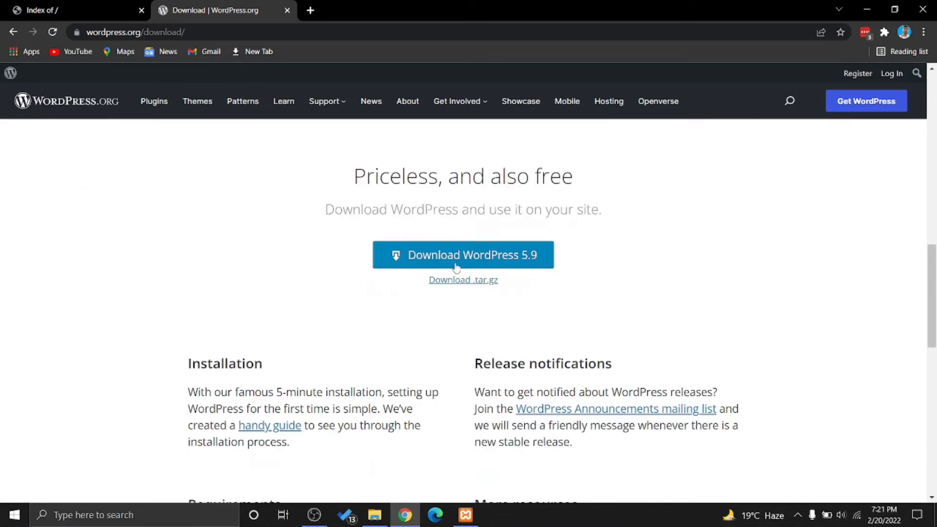
{"action": "left_click", "coordinate": [475, 257]}
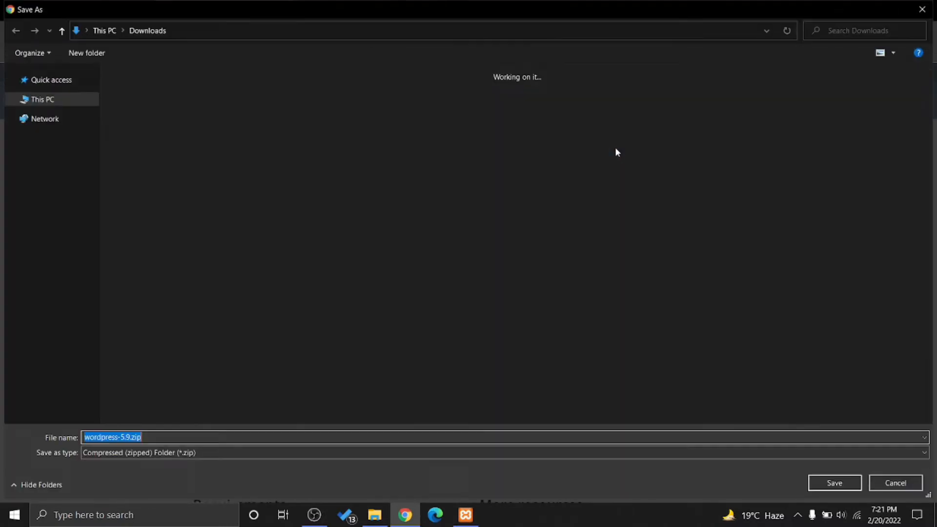
Browse the Save As dialog to C:\xampp\htdocs as the save location
{"action": "left_click", "coordinate": [61, 216]}
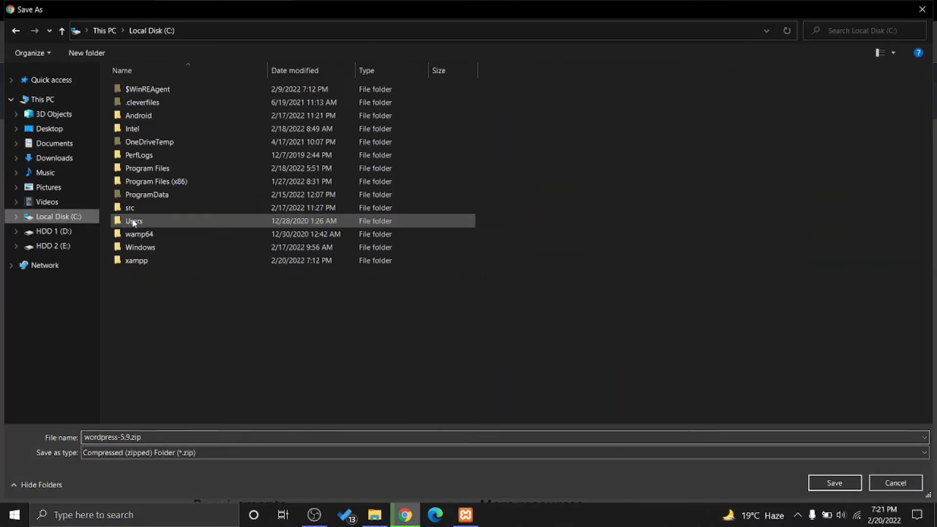
{"action": "double_click", "coordinate": [158, 259]}
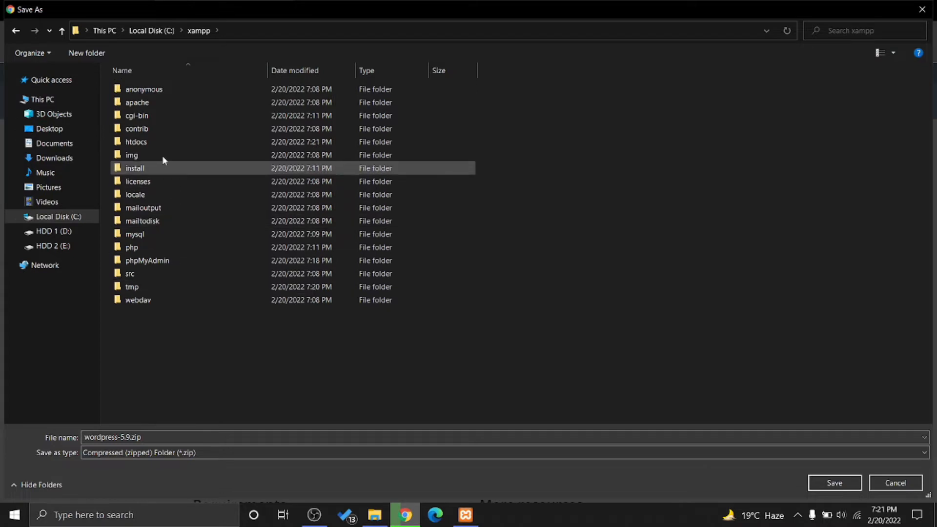
{"action": "double_click", "coordinate": [163, 142]}
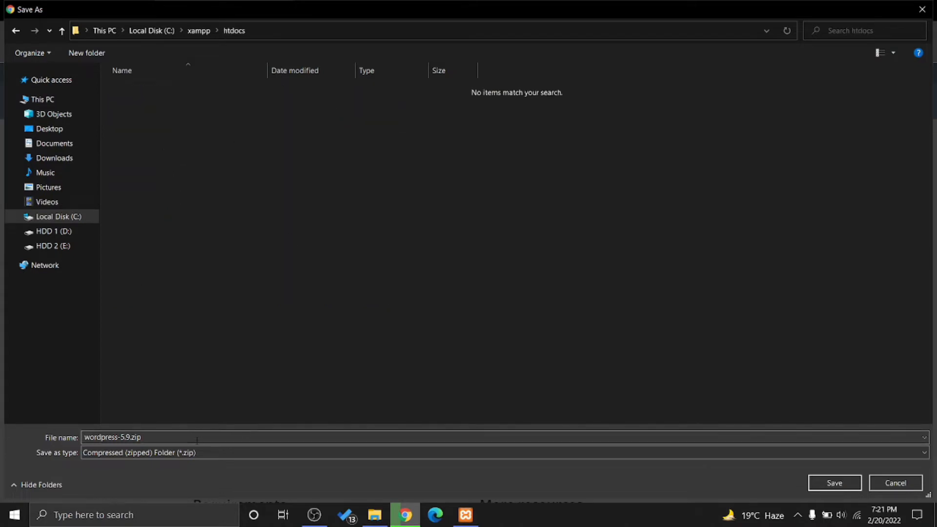
Save wordpress-5.9.zip into htdocs and extract it there with 7-Zip into a wordpress folder
{"action": "left_click", "coordinate": [832, 480]}
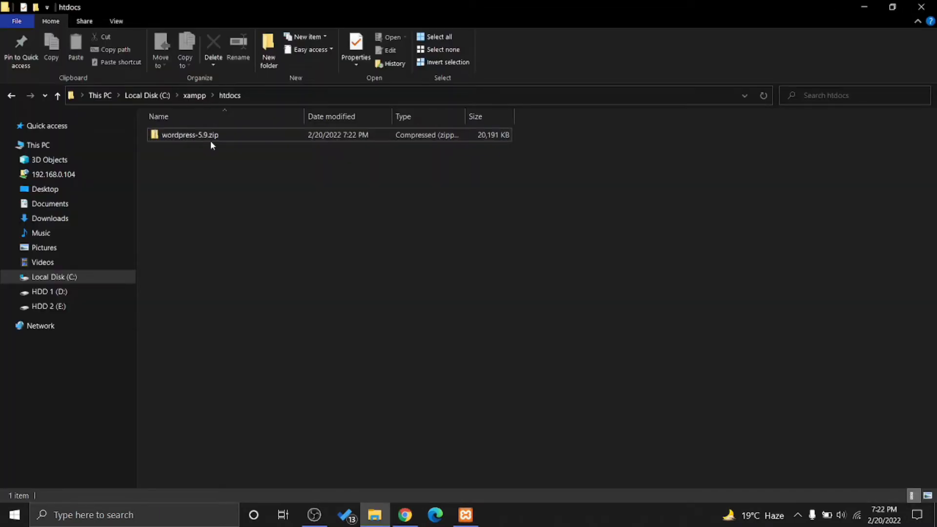
{"action": "left_click", "coordinate": [256, 135]}
{"action": "right_click", "coordinate": [256, 139]}
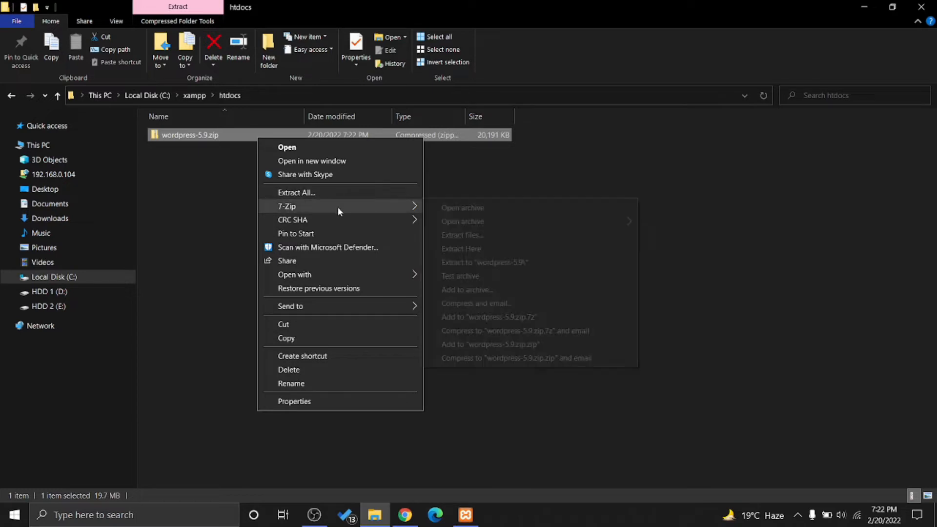
{"action": "mouse_move", "coordinate": [386, 207]}
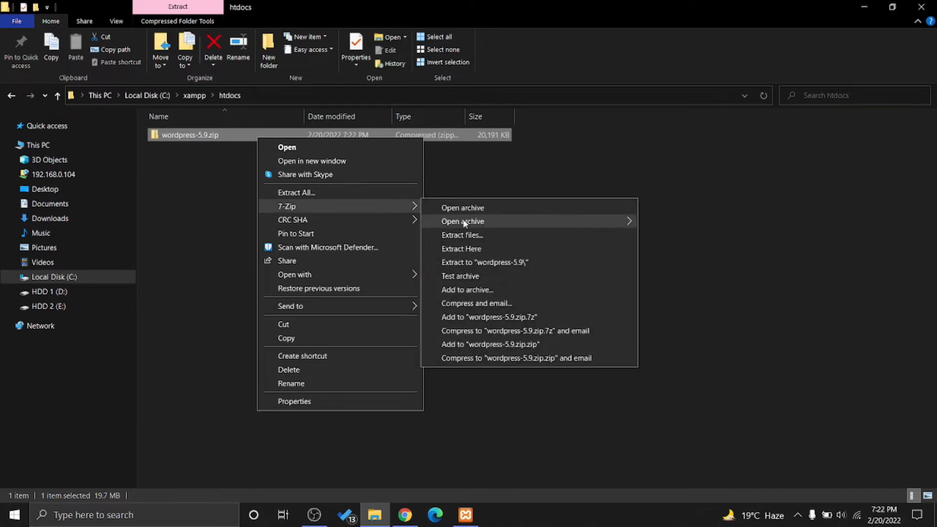
{"action": "left_click", "coordinate": [480, 253]}
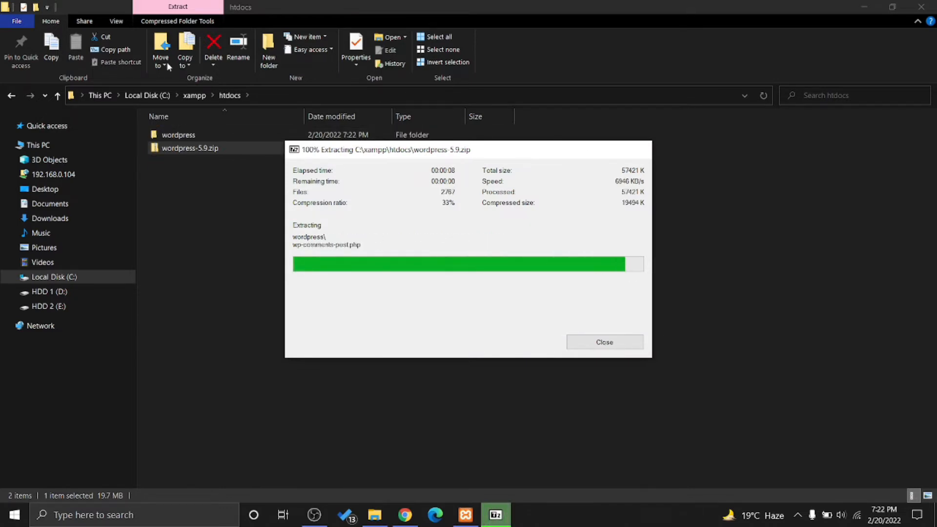
{"action": "left_click", "coordinate": [225, 135]}
{"action": "left_click", "coordinate": [226, 145]}
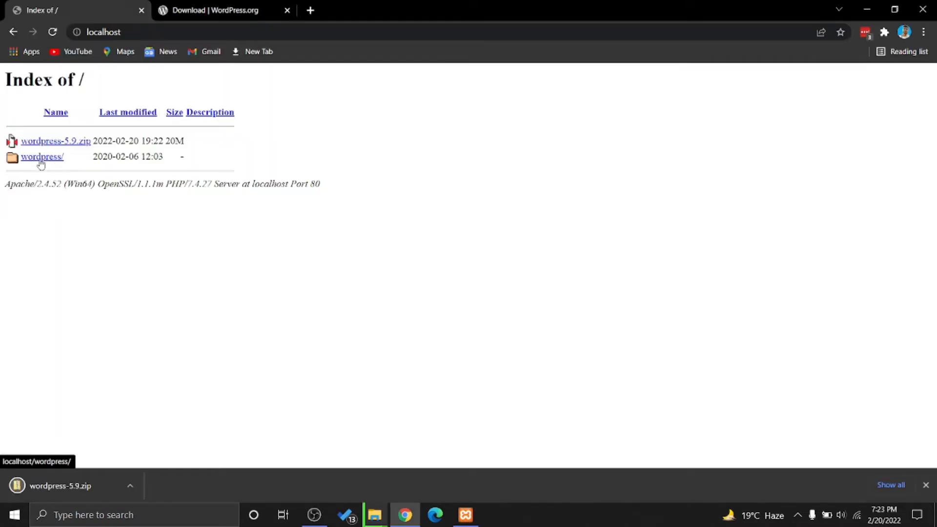
Open localhost/wordpress, continue in English (United States), and proceed past the database requirements page
{"action": "left_click", "coordinate": [129, 32]}
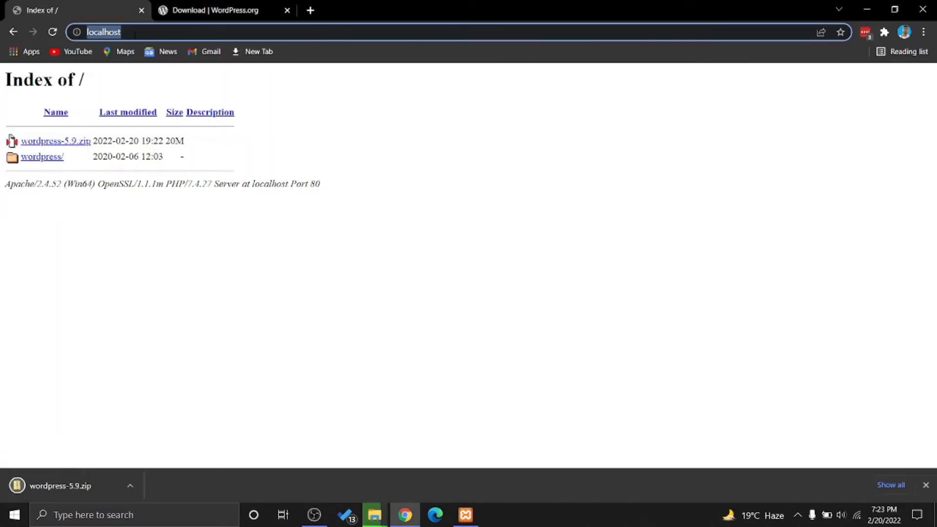
{"action": "left_click", "coordinate": [130, 32]}
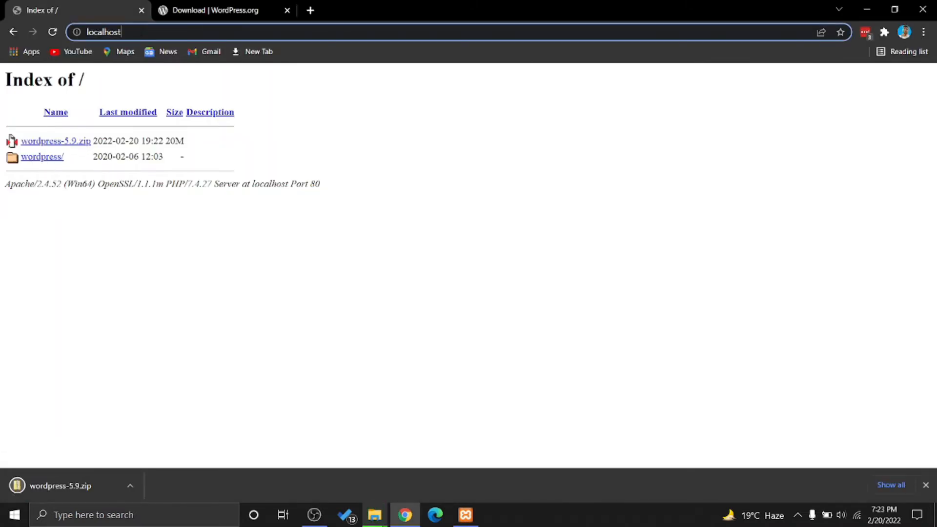
{"action": "left_click", "coordinate": [42, 156]}
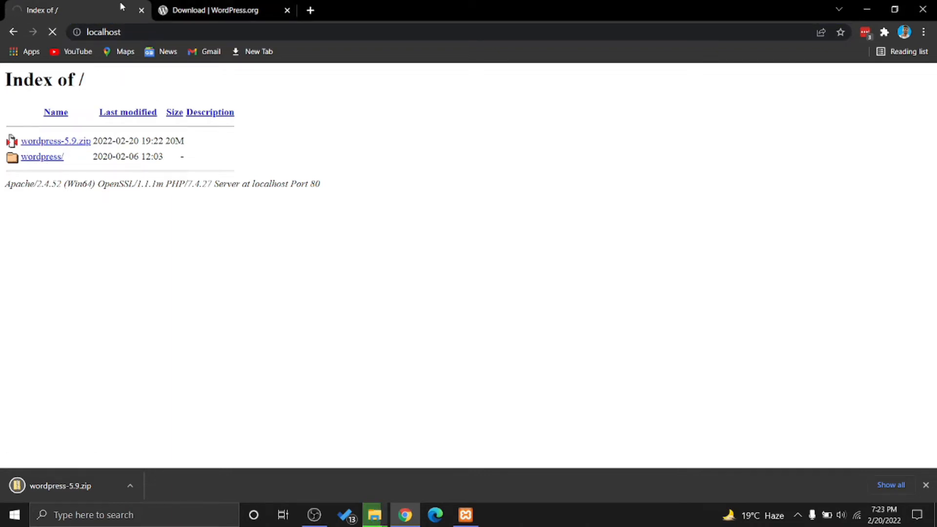
{"action": "scroll", "coordinate": [446, 259], "scroll_direction": "down", "scroll_amount": 1}
{"action": "scroll", "coordinate": [446, 260], "scroll_direction": "up", "scroll_amount": 1}
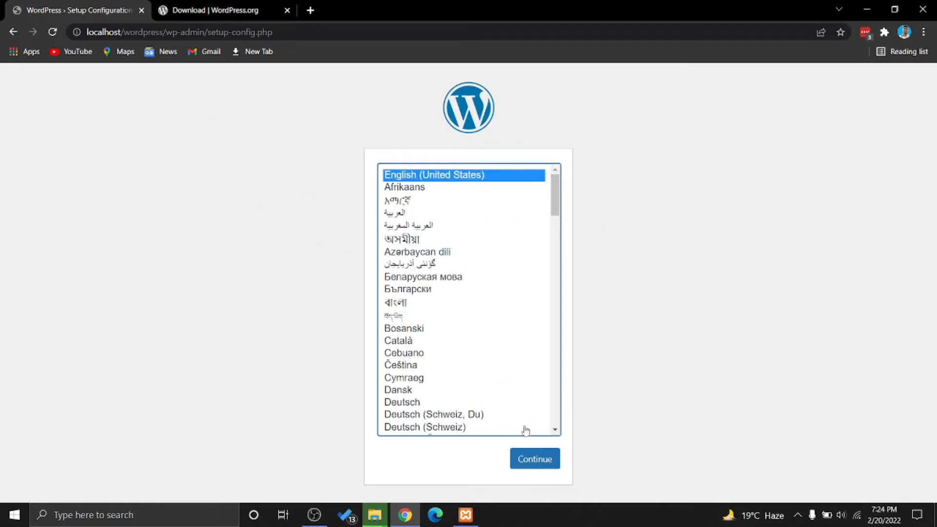
{"action": "left_click", "coordinate": [537, 464]}
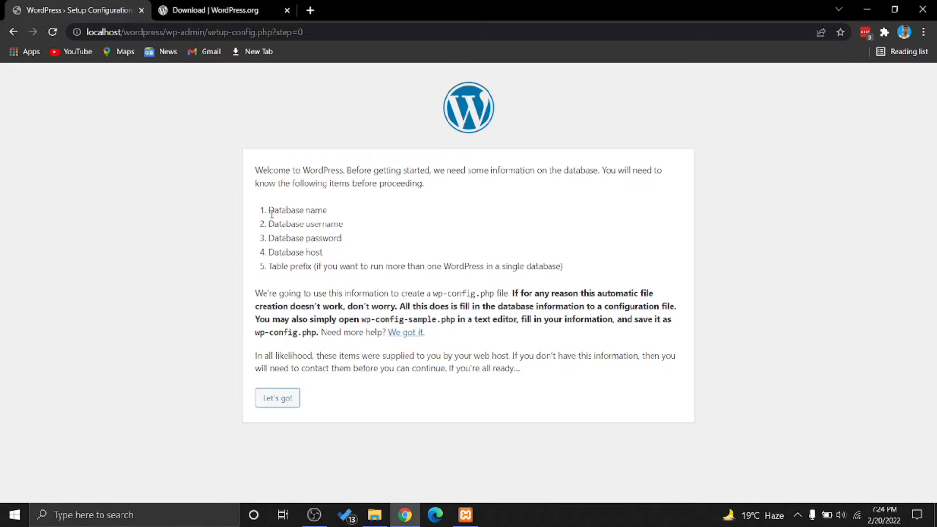
{"action": "left_click_drag", "start_coordinate": [269, 211], "coordinate": [348, 260]}
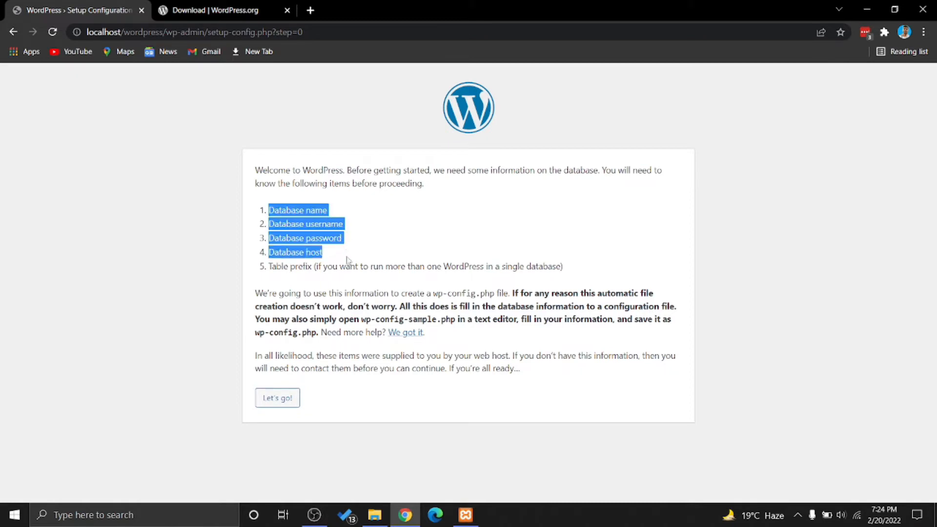
{"action": "left_click", "coordinate": [277, 410]}
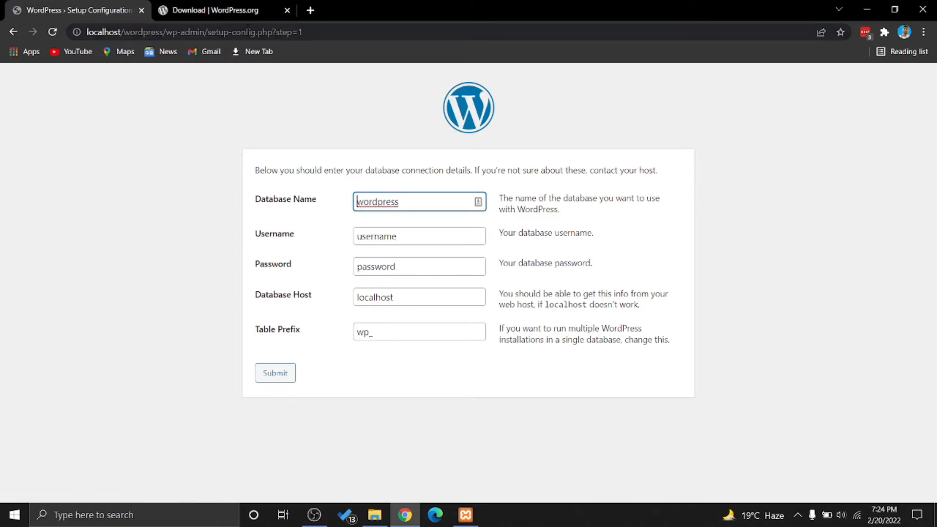
Load localhost/phpmyadmin in the second Chrome tab
{"action": "left_click", "coordinate": [277, 5]}
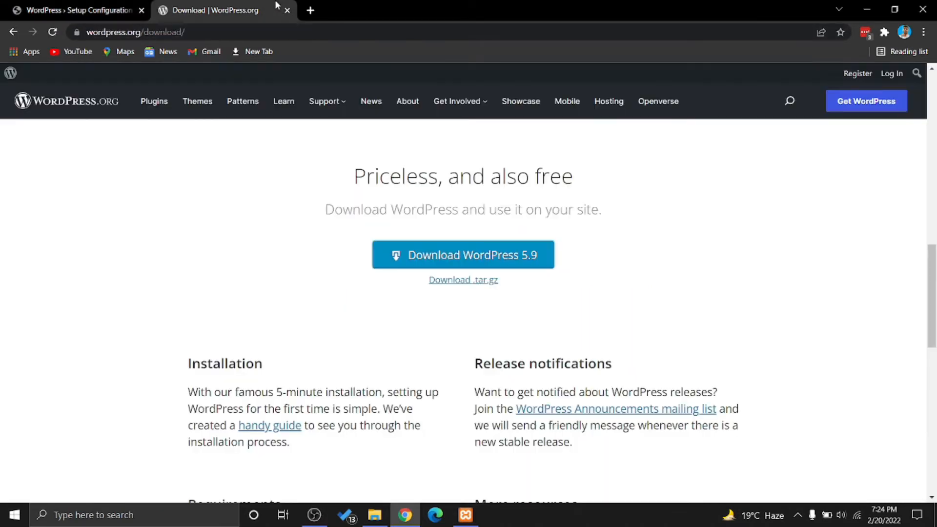
{"action": "left_click", "coordinate": [117, 7]}
{"action": "left_click", "coordinate": [178, 7]}
{"action": "left_click", "coordinate": [176, 35]}
{"action": "type", "text": "lo"}
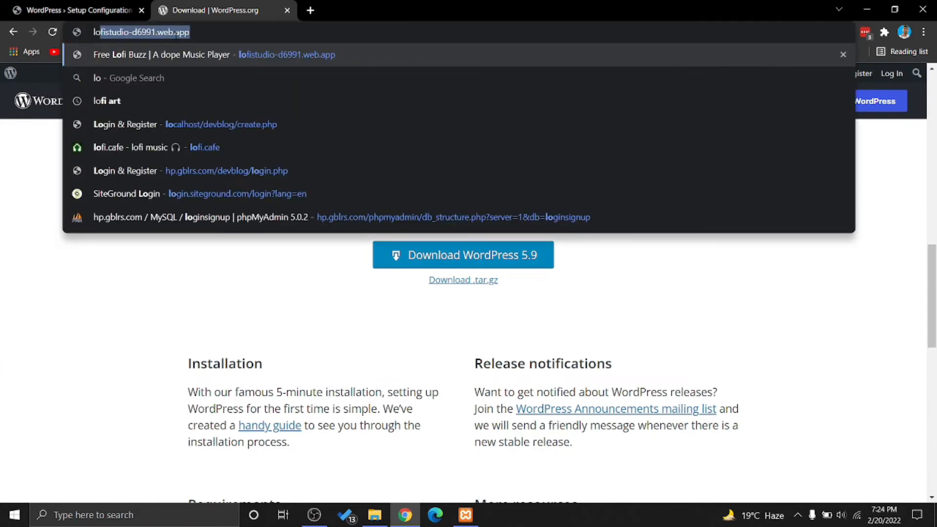
{"action": "type", "text": "calhj"}
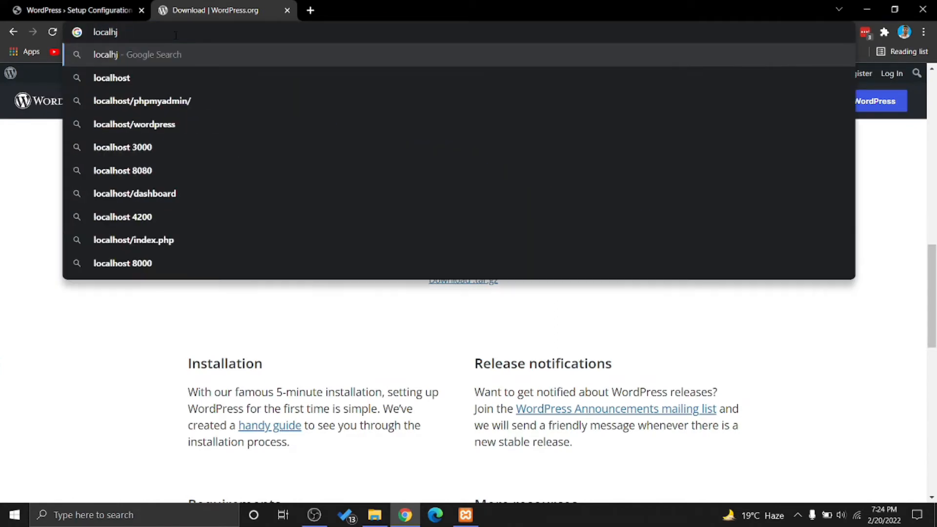
{"action": "key", "text": "BackSpace"}
{"action": "type", "text": "ost"}
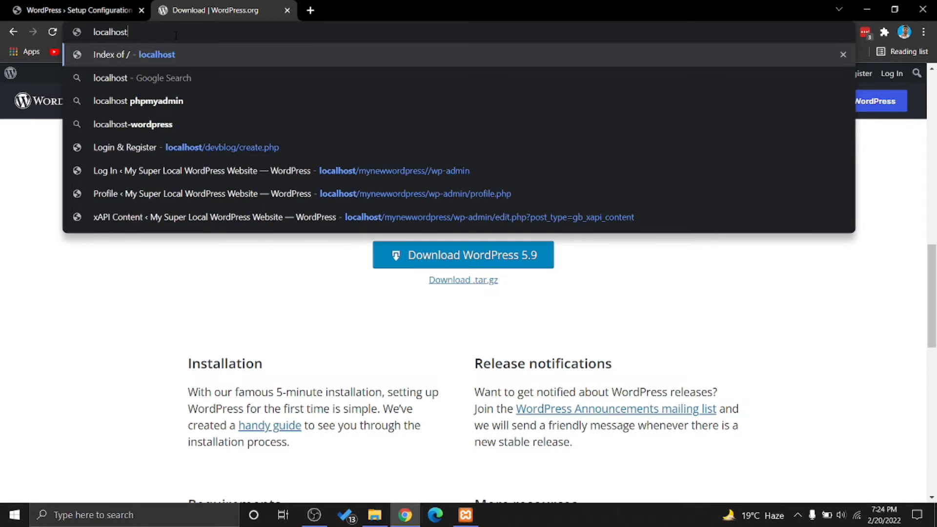
{"action": "type", "text": "/"}
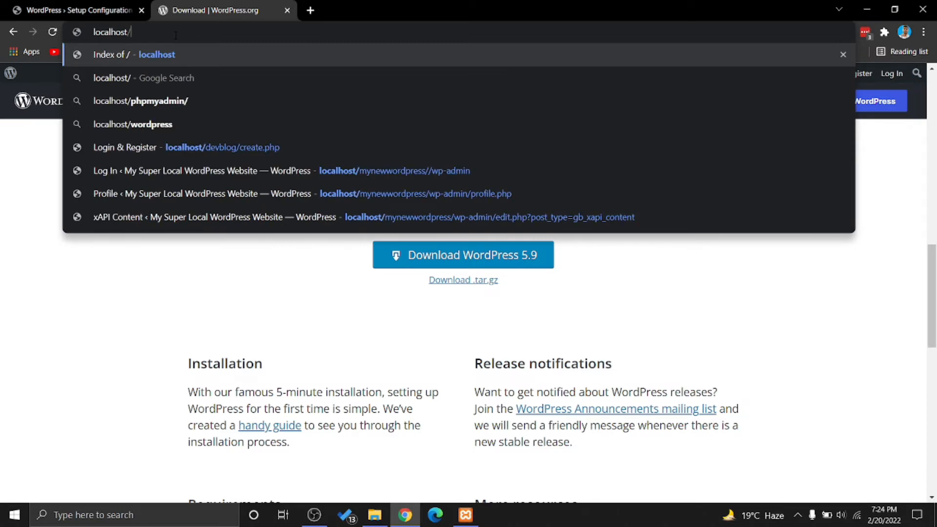
{"action": "type", "text": "php"}
{"action": "key", "text": "BackSpace"}
{"action": "key", "text": "BackSpace"}
{"action": "key", "text": "BackSpace"}
{"action": "type", "text": "php"}
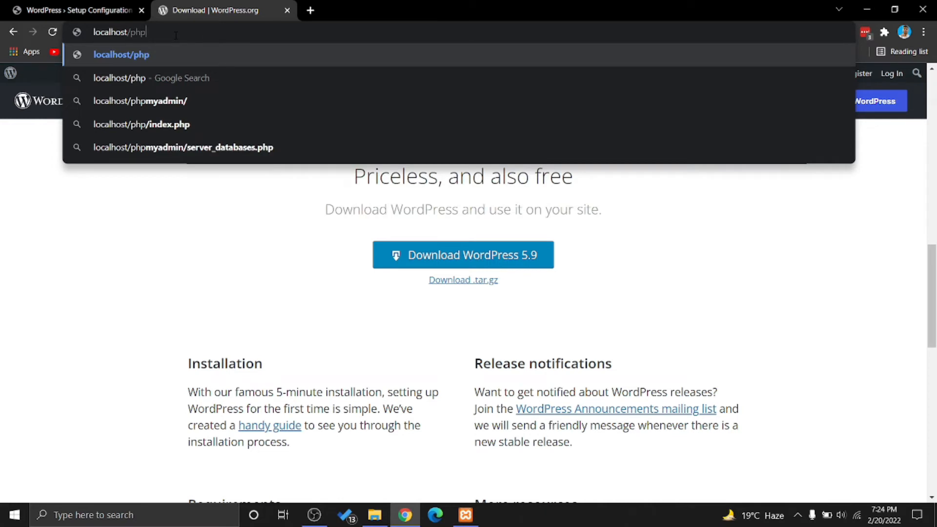
{"action": "type", "text": "m"}
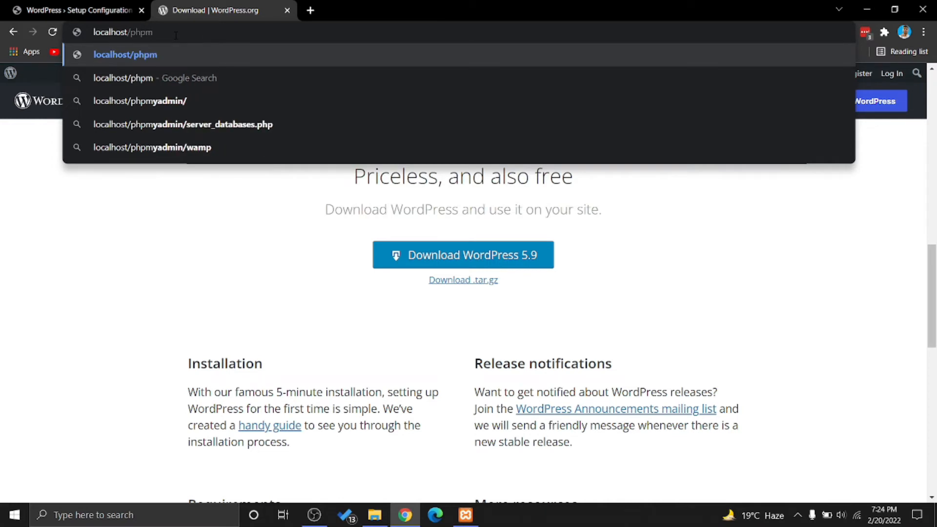
{"action": "type", "text": "yad"}
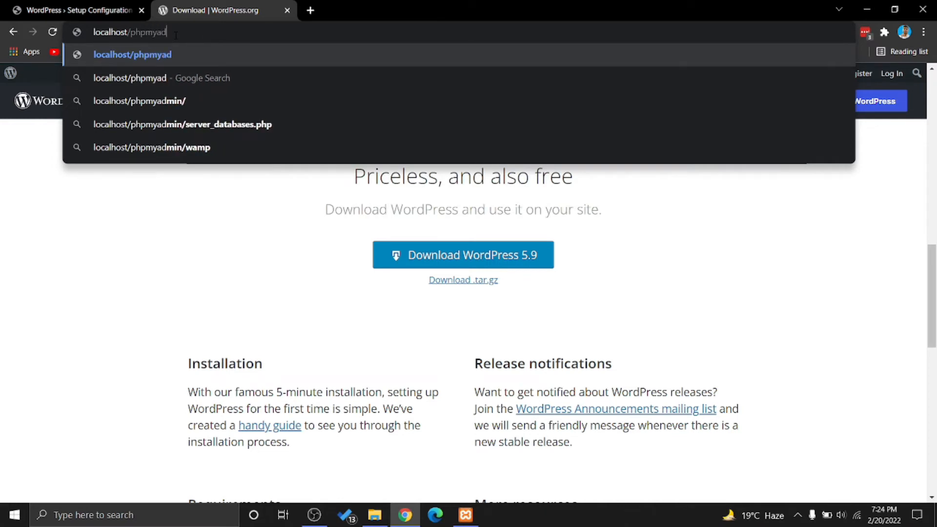
{"action": "type", "text": "min"}
{"action": "key", "text": "Return"}
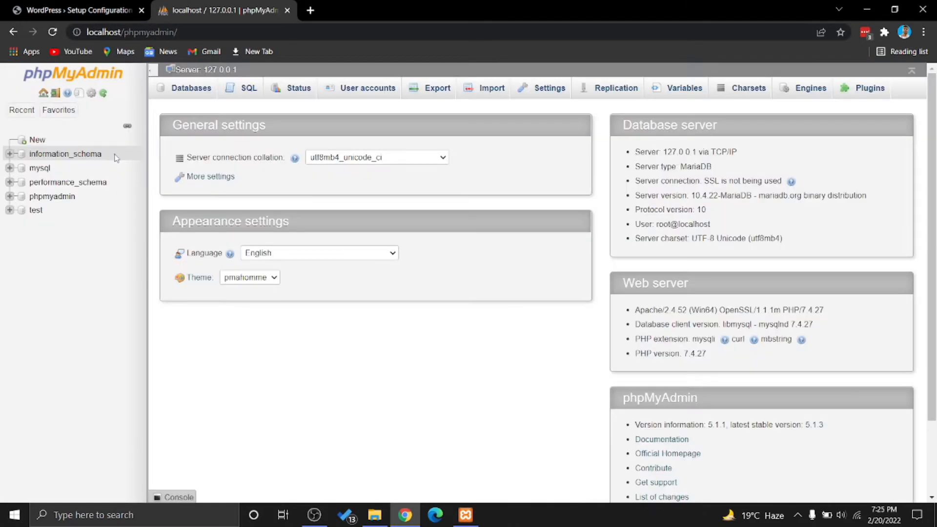
Start a new database in phpMyAdmin and enter wordpress as its name
{"action": "left_click", "coordinate": [38, 140]}
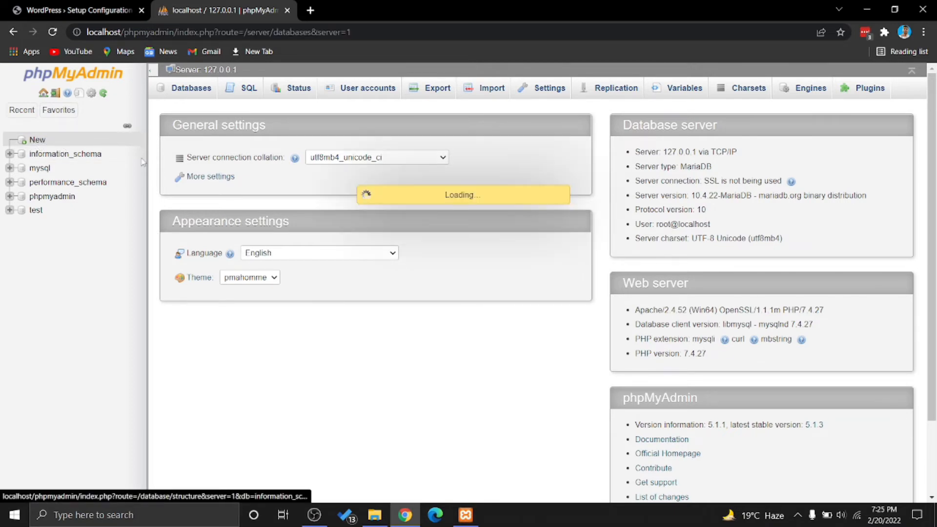
{"action": "left_click", "coordinate": [252, 171]}
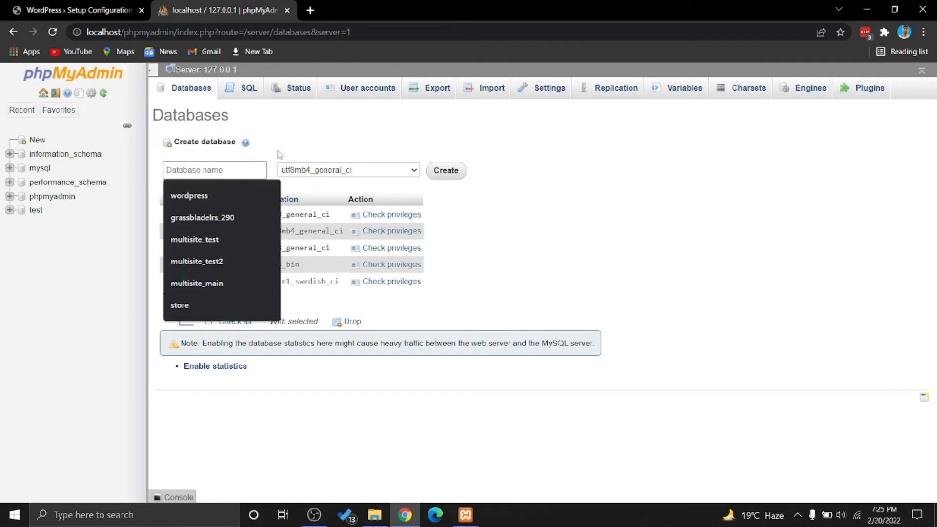
{"action": "left_click", "coordinate": [279, 155]}
{"action": "left_click", "coordinate": [238, 169]}
{"action": "left_click", "coordinate": [235, 170]}
{"action": "type", "text": "wordpress"}
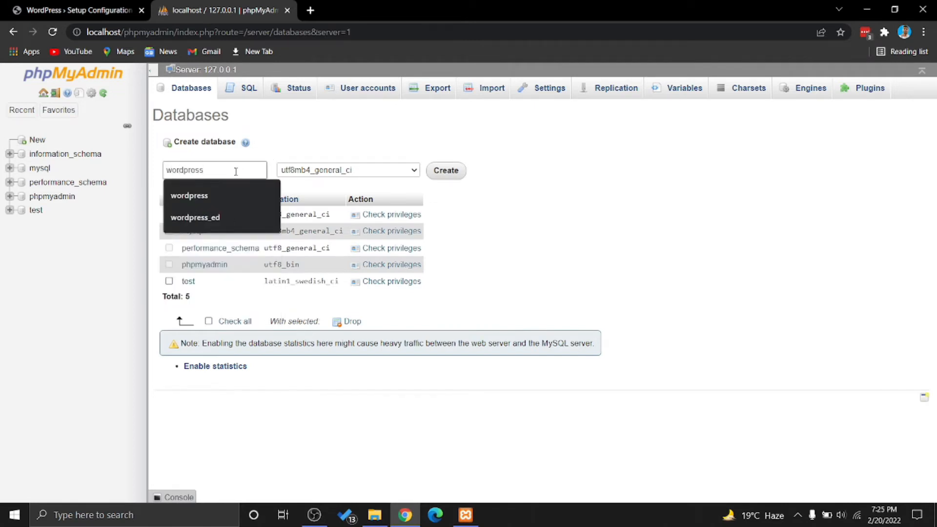
{"action": "left_click", "coordinate": [302, 149]}
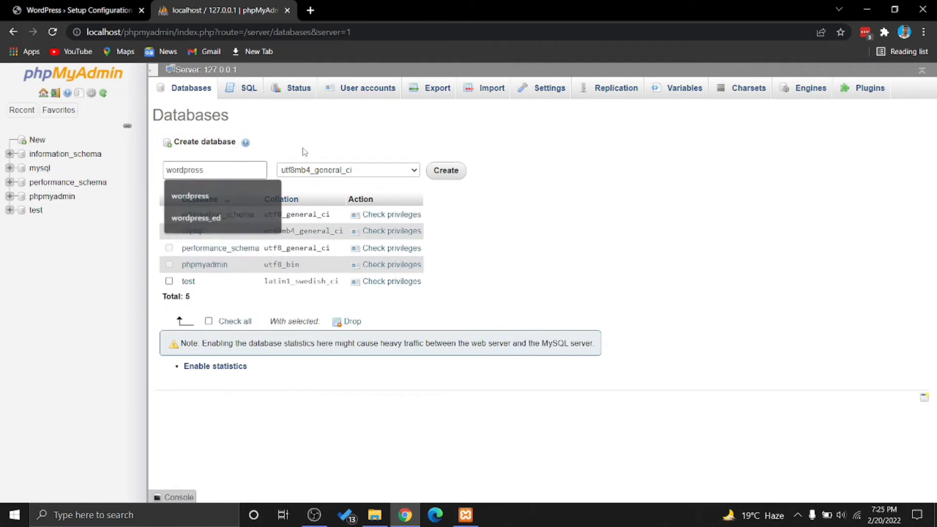
{"action": "left_click", "coordinate": [424, 156]}
Create the wordpress database and return to the WordPress setup form
{"action": "left_click", "coordinate": [94, 9]}
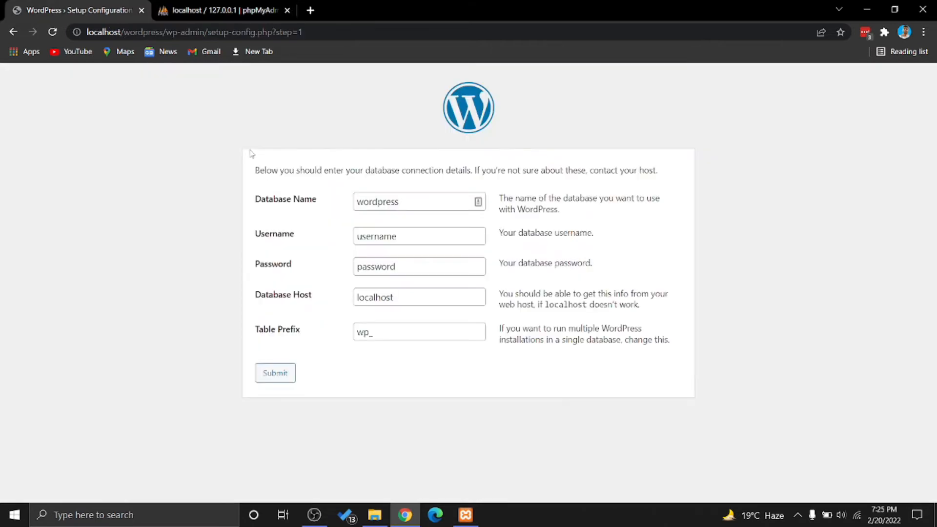
{"action": "left_click", "coordinate": [249, 4]}
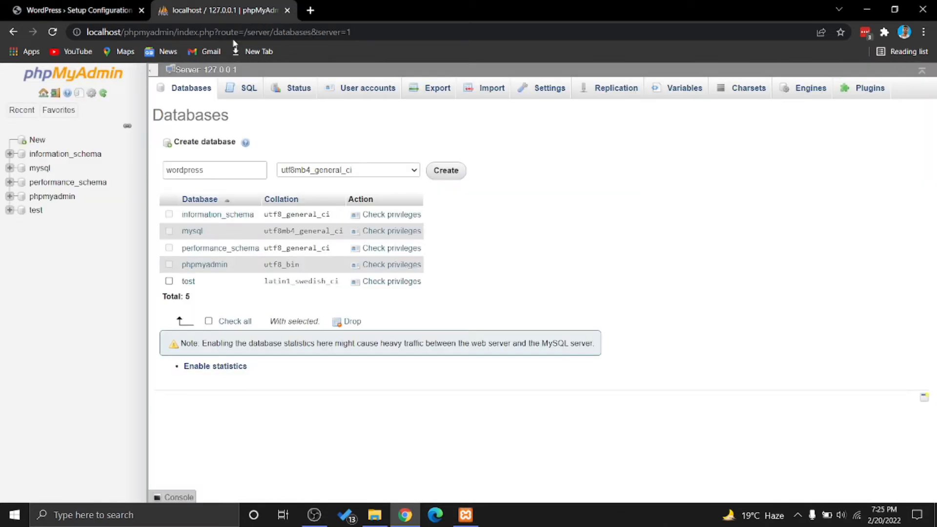
{"action": "left_click", "coordinate": [453, 174]}
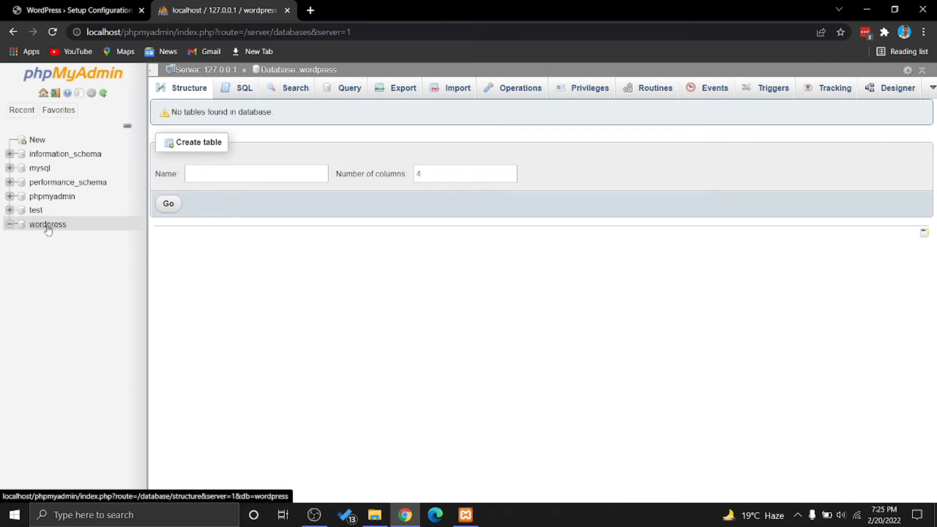
{"action": "left_click_drag", "start_coordinate": [69, 227], "coordinate": [34, 233]}
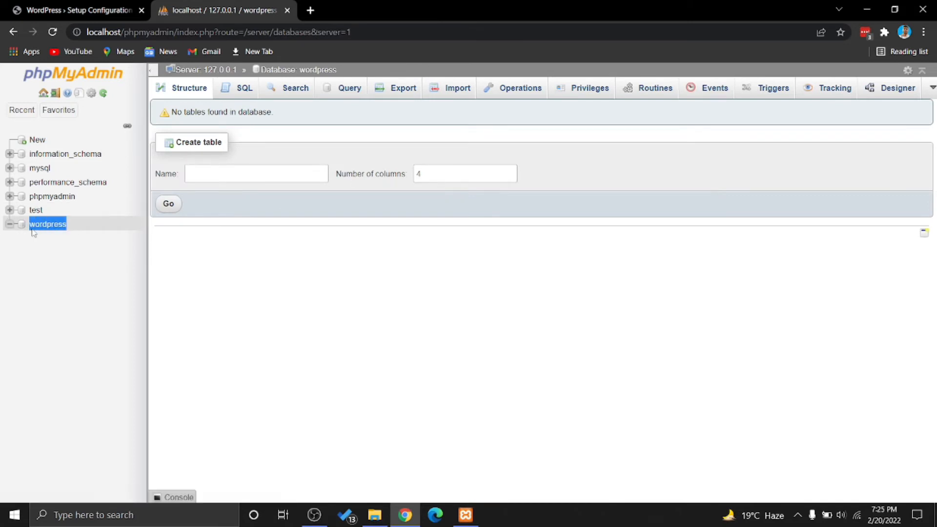
{"action": "left_click", "coordinate": [86, 9]}
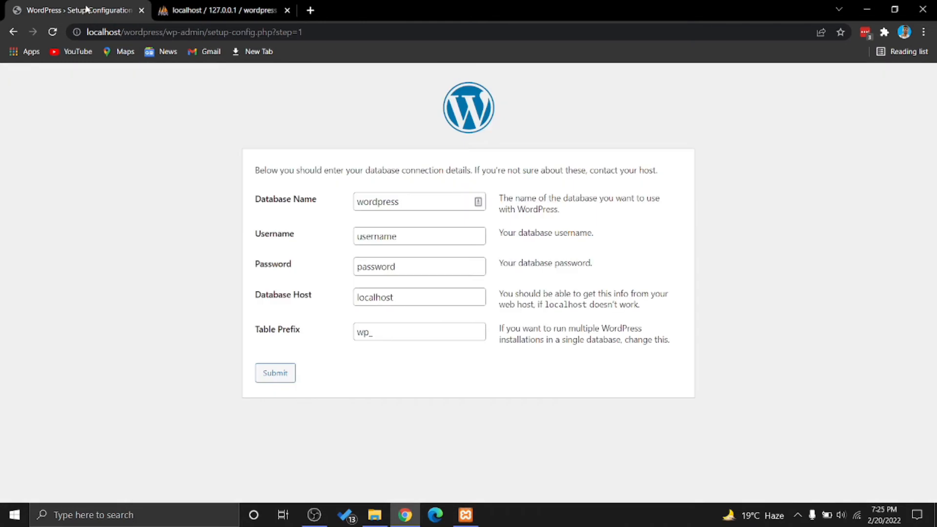
Keep wordpress as the database name, set the username to root, and clear the password
{"action": "left_click", "coordinate": [401, 210]}
{"action": "double_click", "coordinate": [397, 201]}
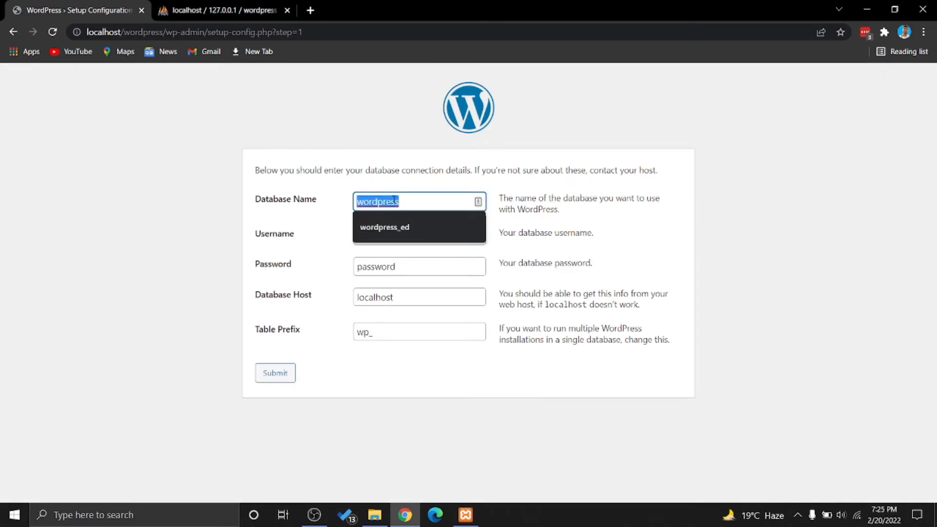
{"action": "left_click", "coordinate": [309, 222]}
{"action": "double_click", "coordinate": [383, 239]}
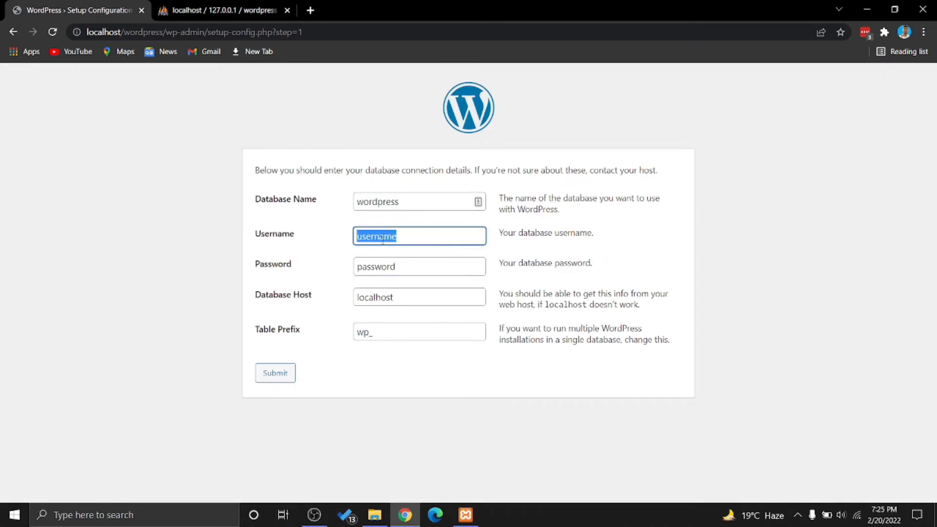
{"action": "type", "text": "root"}
{"action": "left_click", "coordinate": [203, 8]}
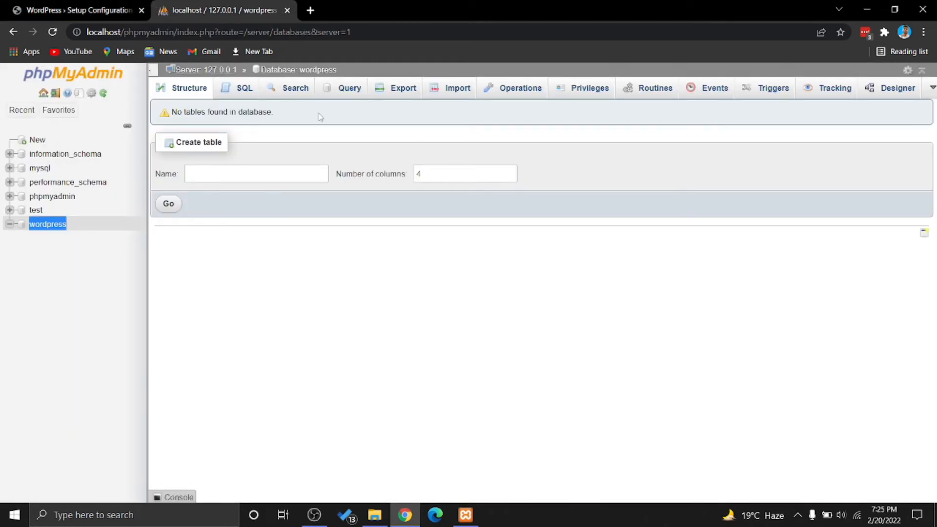
{"action": "left_click", "coordinate": [126, 7]}
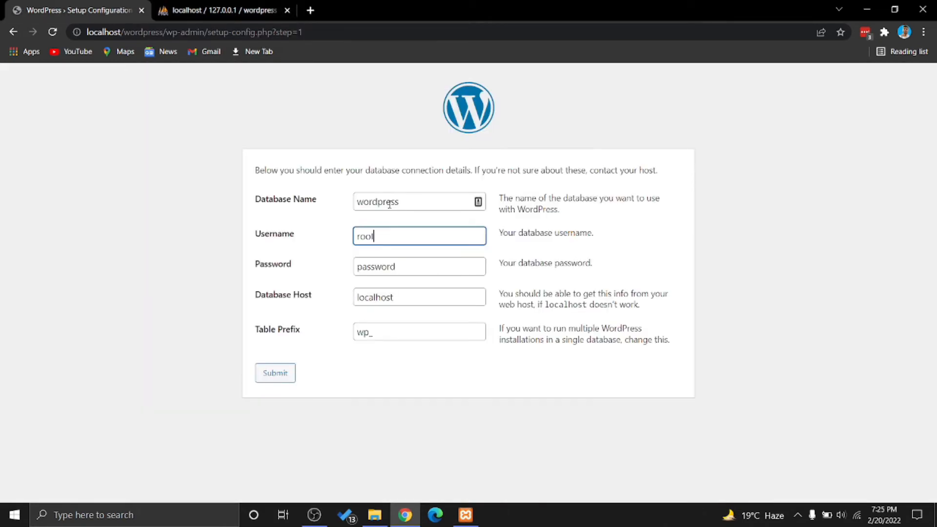
{"action": "left_click", "coordinate": [401, 266]}
{"action": "key", "text": "ctrl+a"}
{"action": "key", "text": "BackSpace"}
Keep host localhost and prefix wp_, submit the details, and run the installation
{"action": "left_click", "coordinate": [395, 298]}
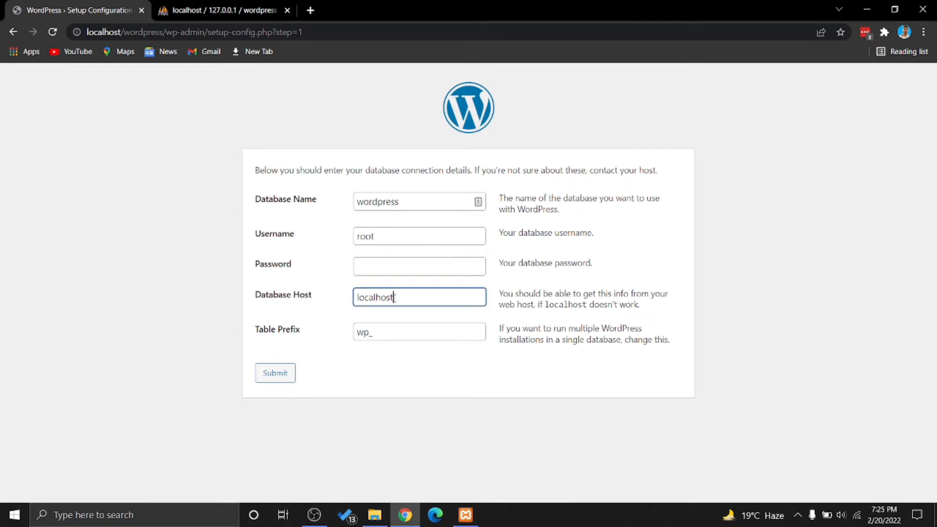
{"action": "double_click", "coordinate": [102, 32]}
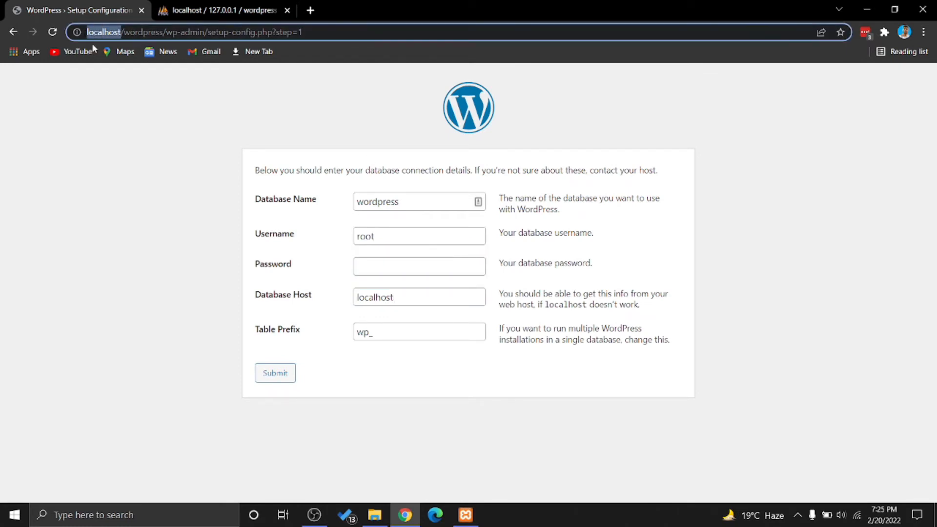
{"action": "left_click", "coordinate": [394, 297]}
{"action": "left_click", "coordinate": [371, 334]}
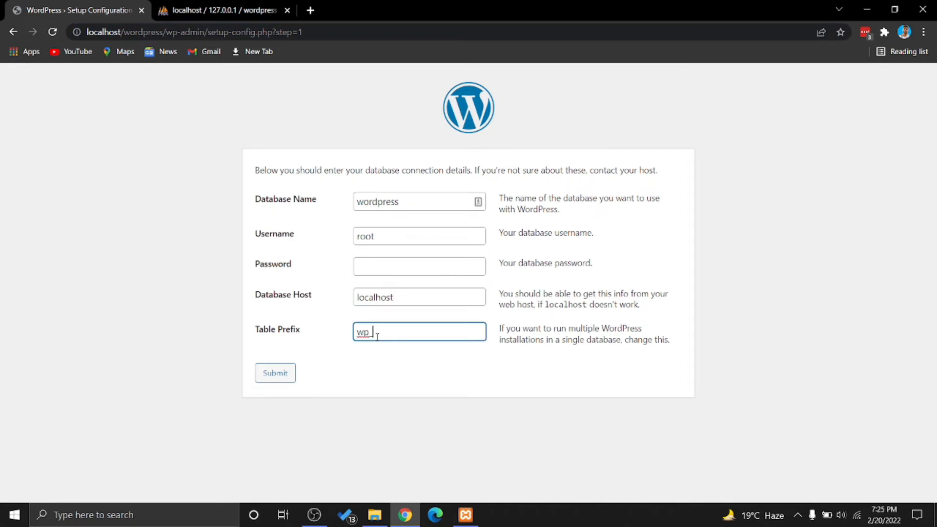
{"action": "double_click", "coordinate": [366, 335]}
{"action": "left_click", "coordinate": [366, 346]}
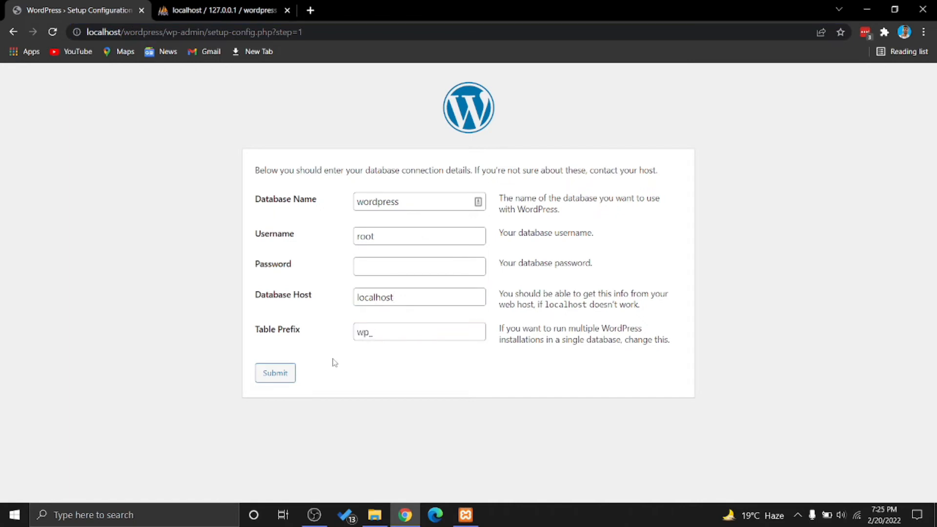
{"action": "left_click", "coordinate": [275, 374]}
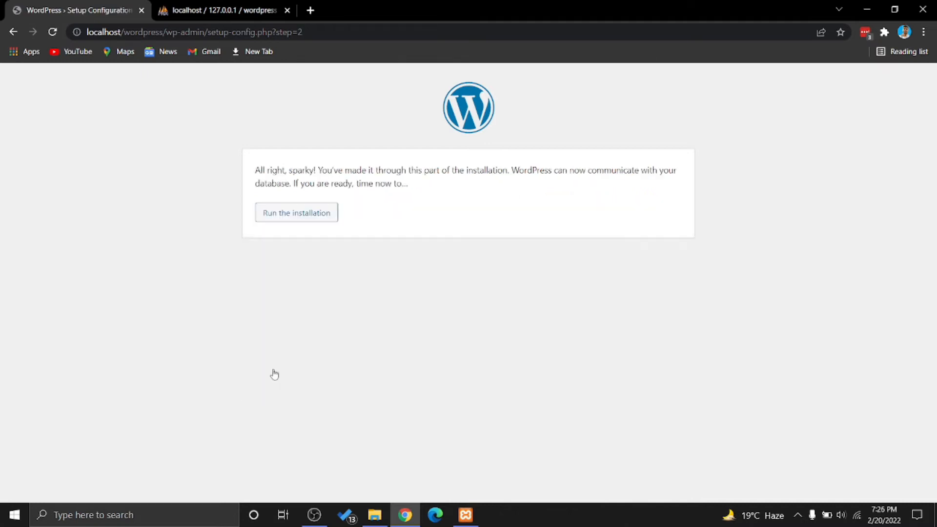
{"action": "left_click", "coordinate": [303, 219]}
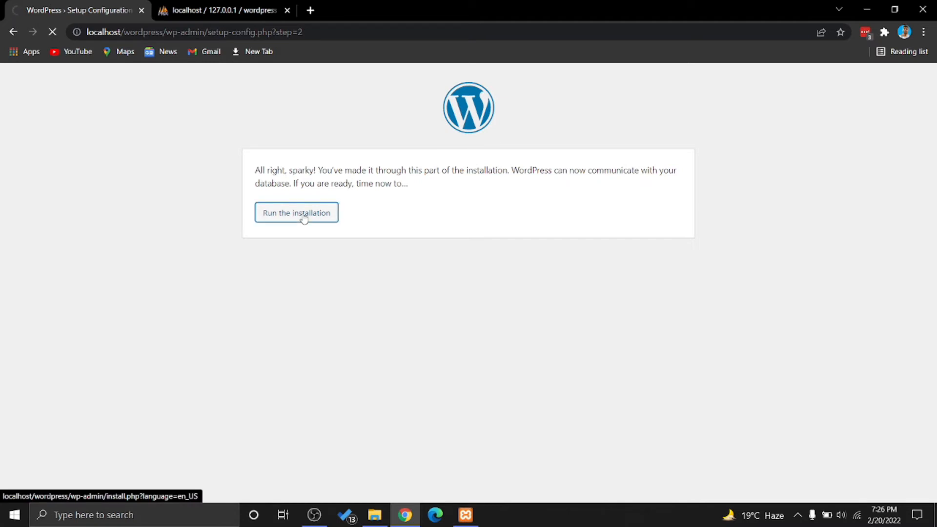
Enter MY SUPER WORDPRESS as the site title
{"action": "scroll", "coordinate": [453, 201], "scroll_direction": "down", "scroll_amount": 1}
{"action": "type", "text": "WORDPRESS"}
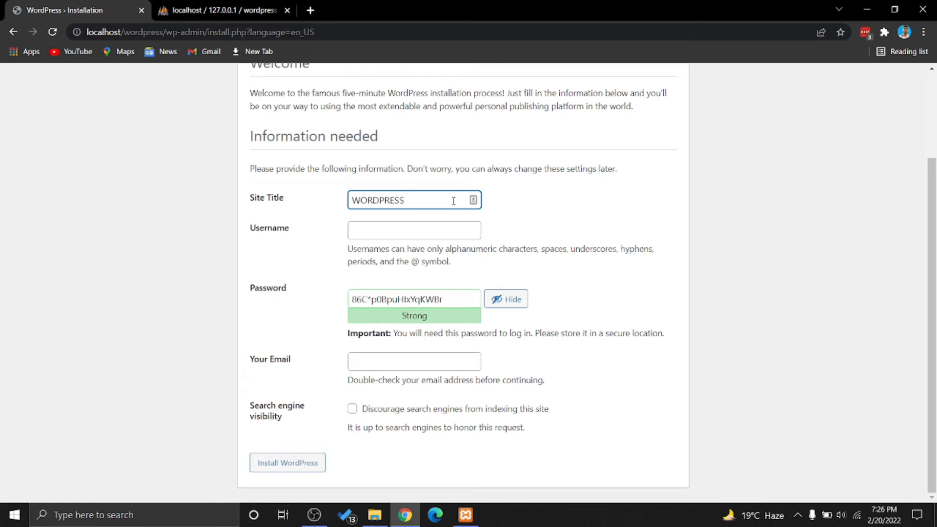
{"action": "key", "text": "ctrl+a"}
{"action": "key", "text": "BackSpace"}
{"action": "type", "text": "MY SUPER WOD"}
{"action": "type", "text": "DPRE"}
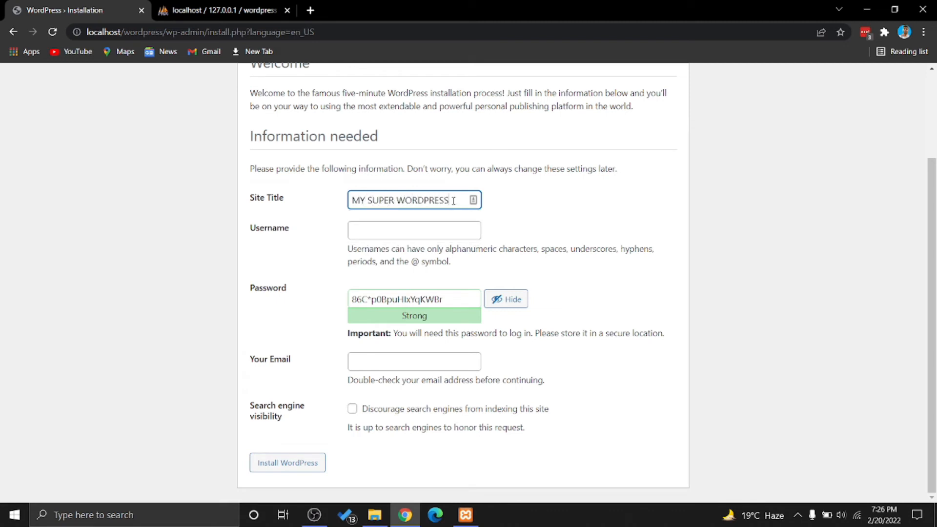
Set the admin username to admin with a weak password, confirming its use
{"action": "left_click", "coordinate": [441, 230]}
{"action": "type", "text": "admin"}
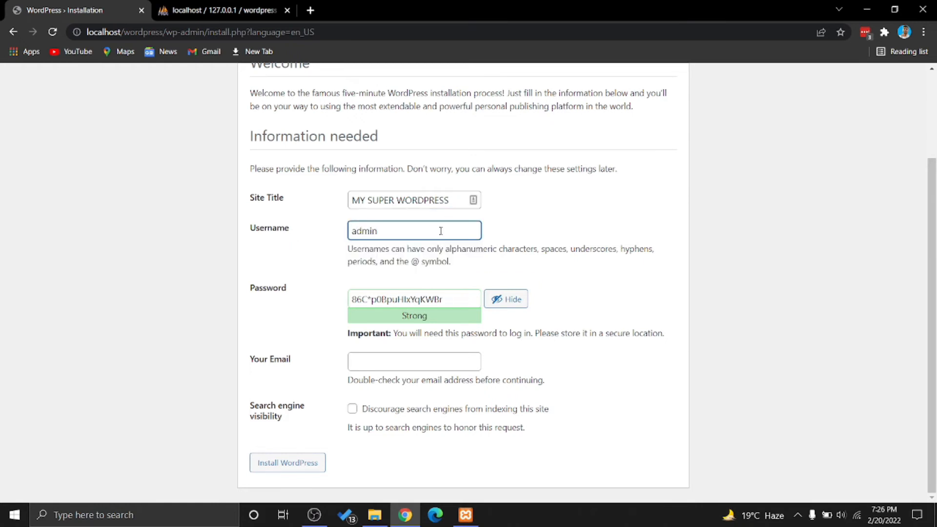
{"action": "triple_click", "coordinate": [418, 297]}
{"action": "type", "text": "admin"}
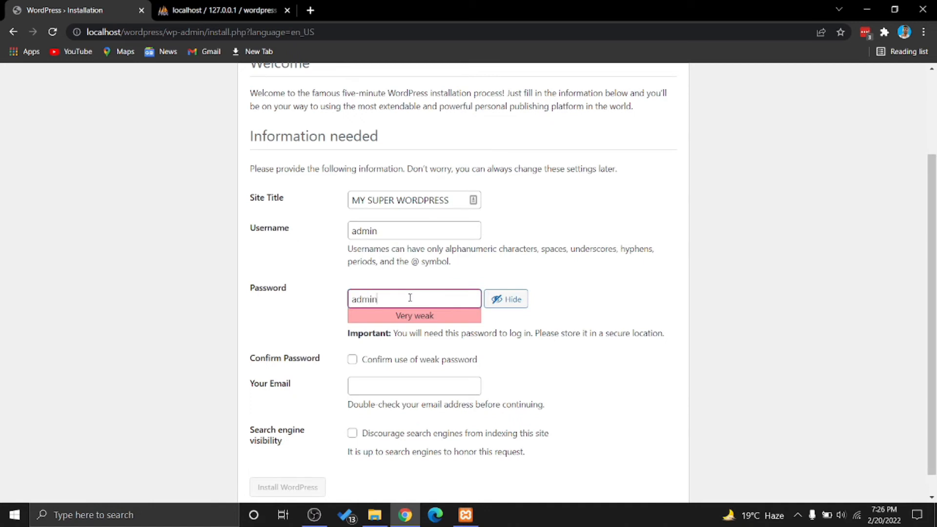
{"action": "left_click", "coordinate": [379, 361]}
Fill Your Email with a saved address from the browser's suggestions
{"action": "scroll", "coordinate": [379, 361], "scroll_direction": "down", "scroll_amount": 1}
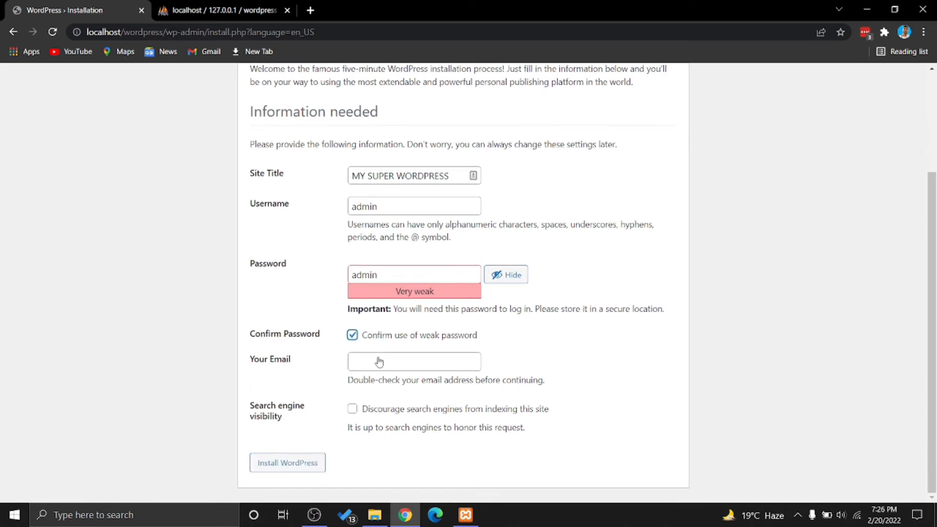
{"action": "left_click", "coordinate": [376, 362]}
{"action": "type", "text": "admin"}
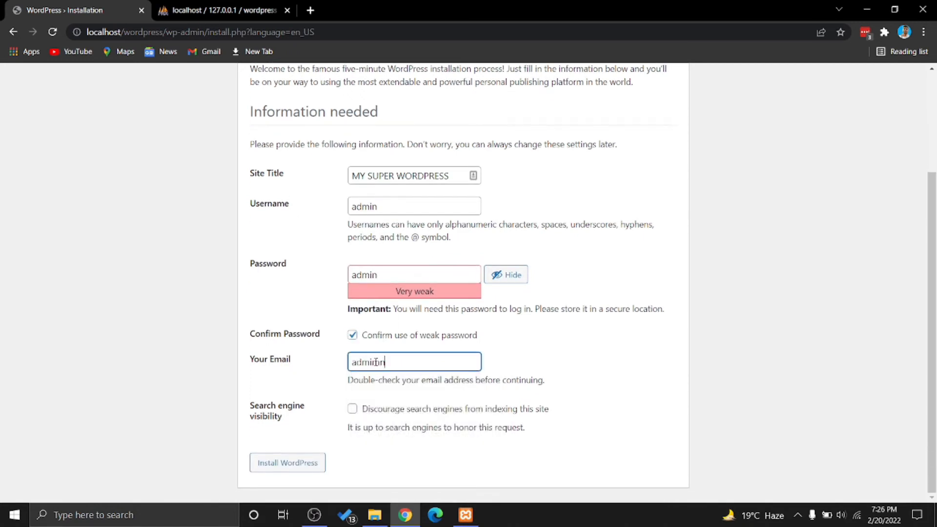
{"action": "key", "text": "BackSpace"}
{"action": "type", "text": "n"}
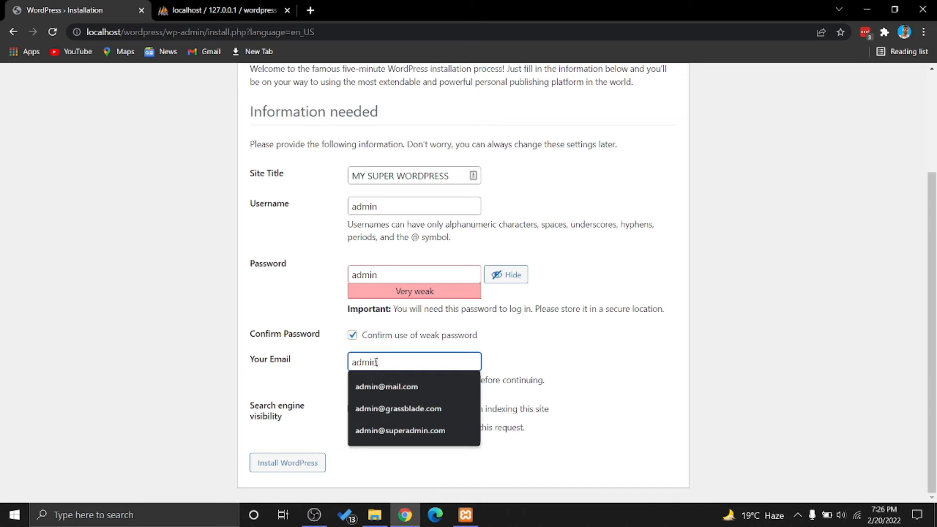
{"action": "left_click", "coordinate": [501, 341]}
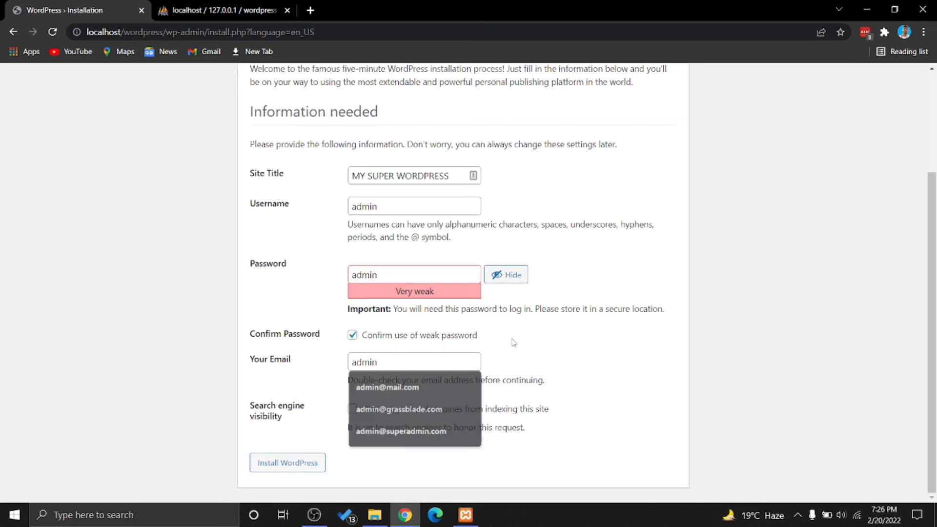
{"action": "left_click", "coordinate": [393, 355]}
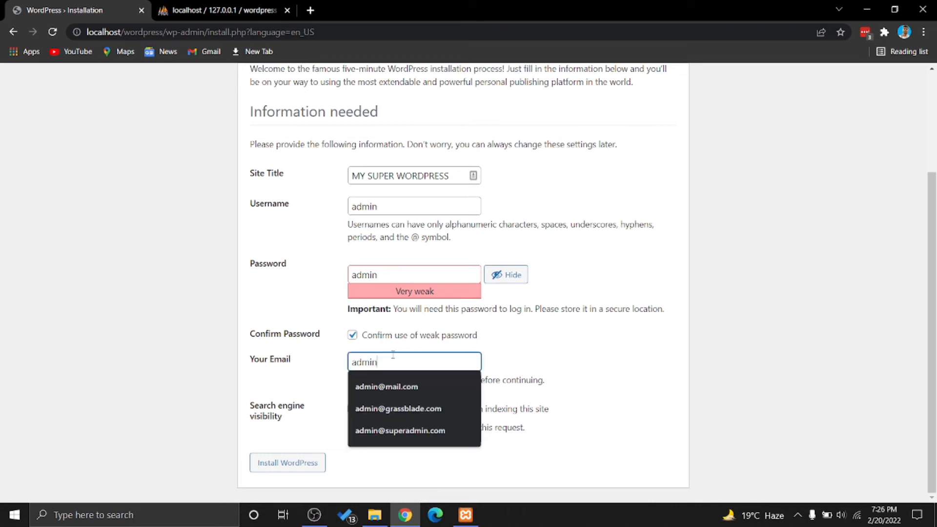
{"action": "left_click", "coordinate": [431, 381]}
{"action": "left_click_drag", "start_coordinate": [415, 363], "coordinate": [349, 368]}
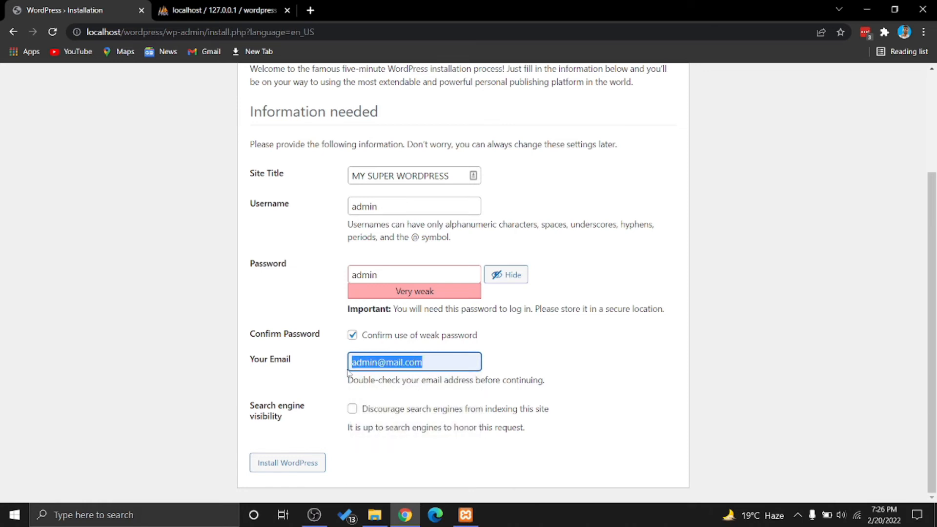
Tick 'Discourage search engines from indexing this site' and install WordPress
{"action": "left_click", "coordinate": [353, 409]}
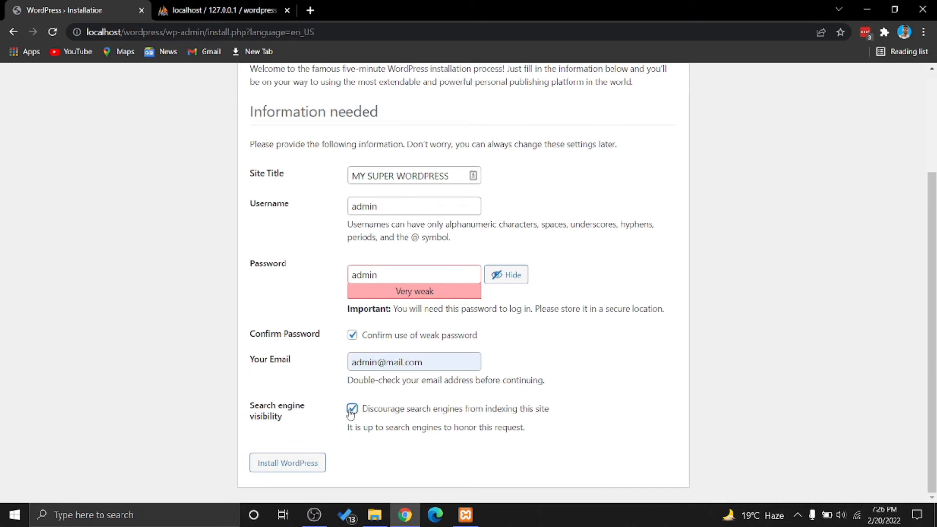
{"action": "triple_click", "coordinate": [352, 427]}
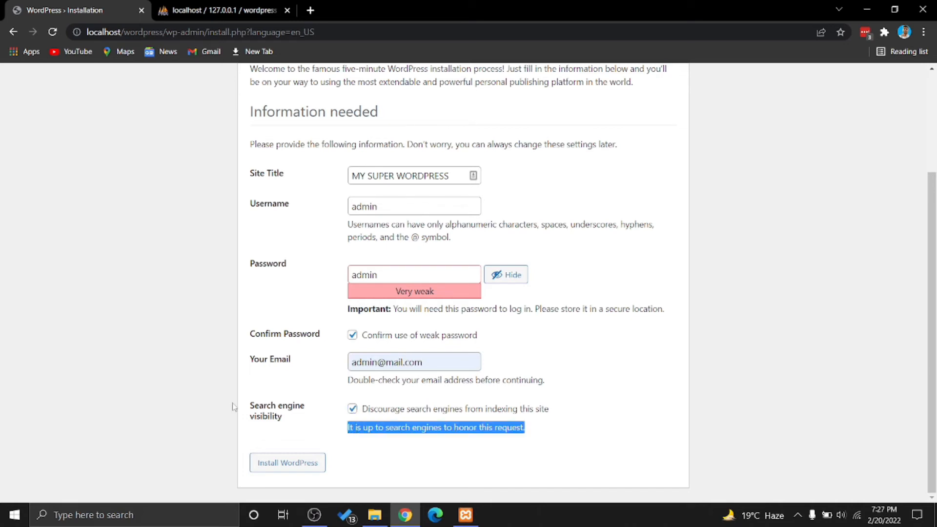
{"action": "left_click", "coordinate": [301, 443]}
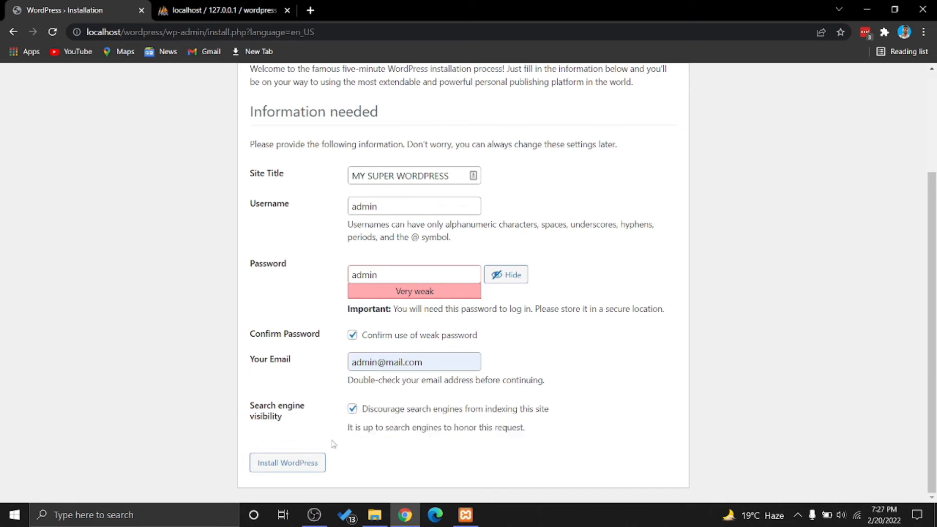
{"action": "left_click", "coordinate": [304, 463]}
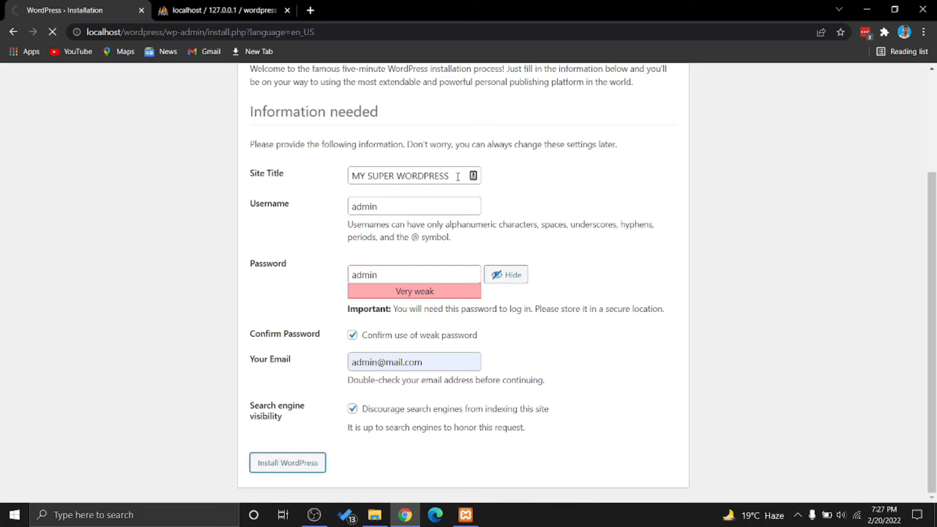
{"action": "scroll", "coordinate": [457, 176], "scroll_direction": "up", "scroll_amount": 3}
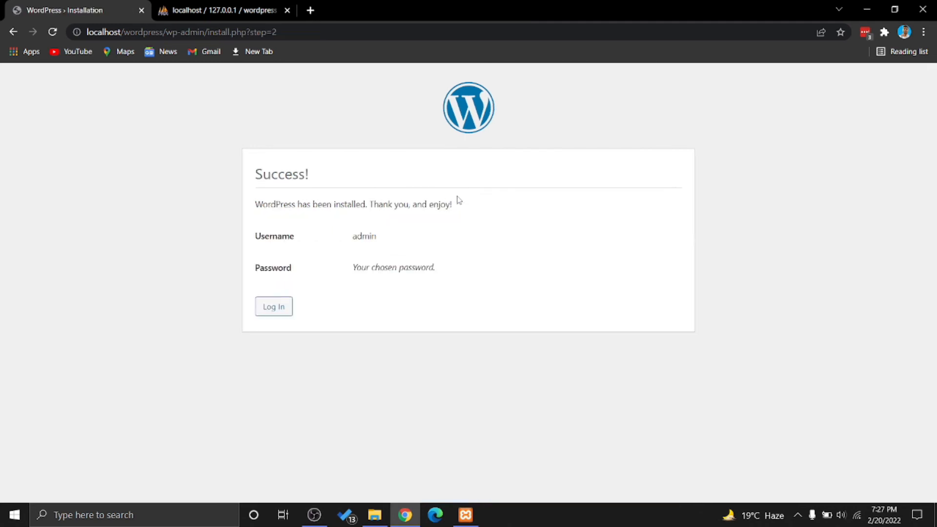
On the login page, enter the admin username and paste the copied text as the password
{"action": "left_click", "coordinate": [282, 314]}
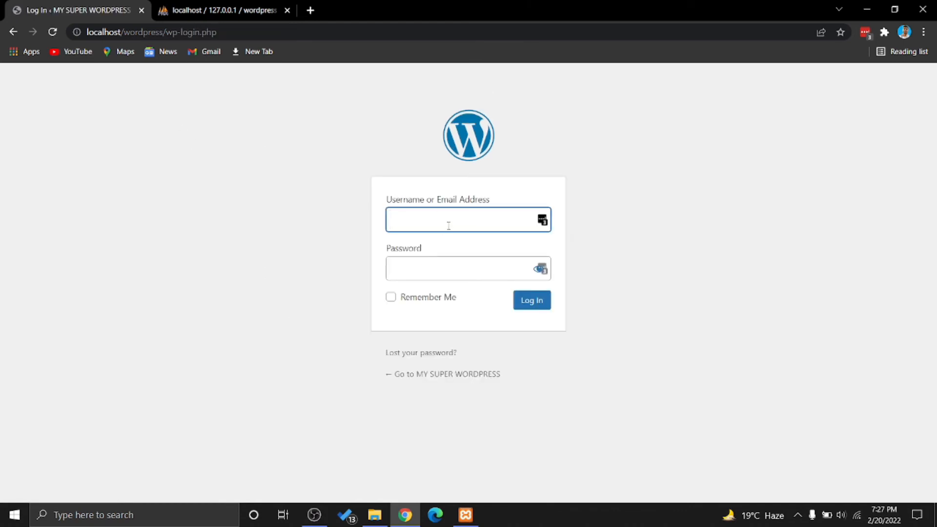
{"action": "type", "text": "admin"}
{"action": "double_click", "coordinate": [430, 222]}
{"action": "right_click", "coordinate": [430, 224]}
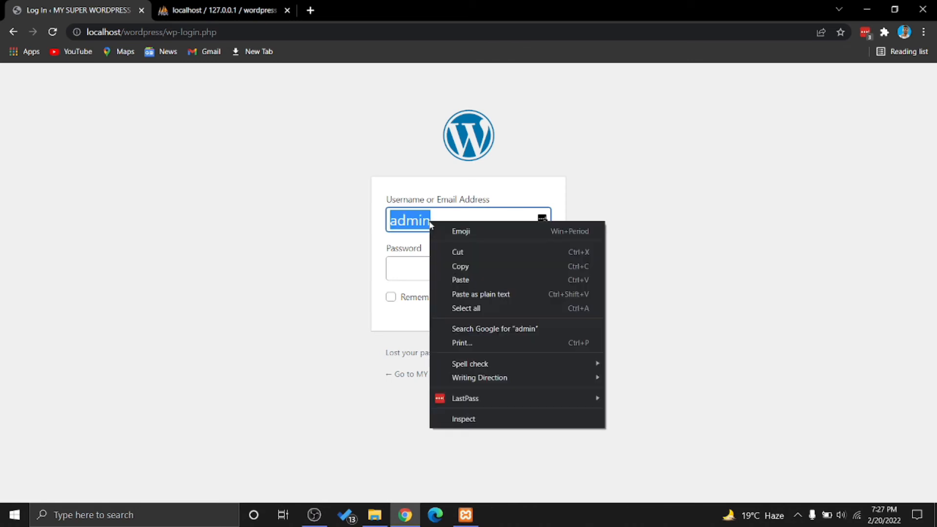
{"action": "left_click", "coordinate": [470, 267]}
{"action": "left_click", "coordinate": [456, 277]}
{"action": "right_click", "coordinate": [457, 276]}
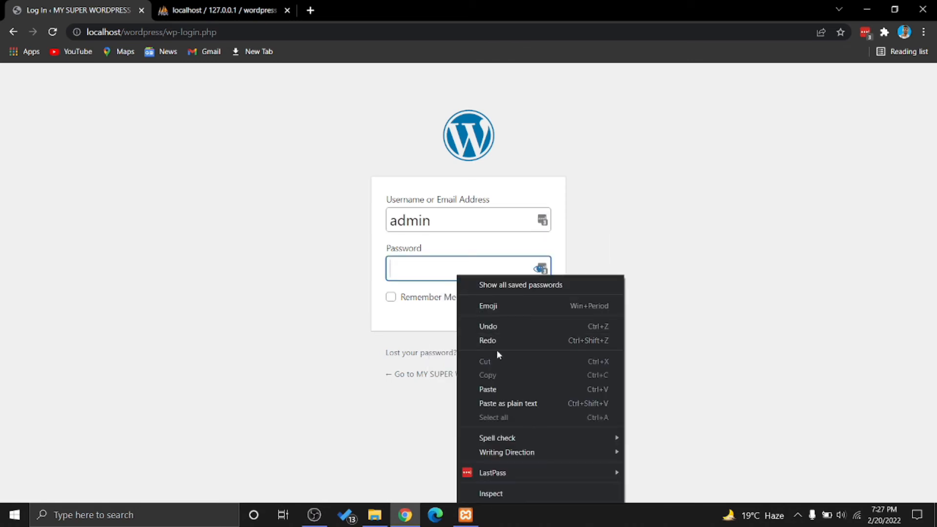
{"action": "left_click", "coordinate": [496, 389]}
Tick Remember Me, log in to the dashboard, and switch back to phpMyAdmin
{"action": "left_click", "coordinate": [433, 302]}
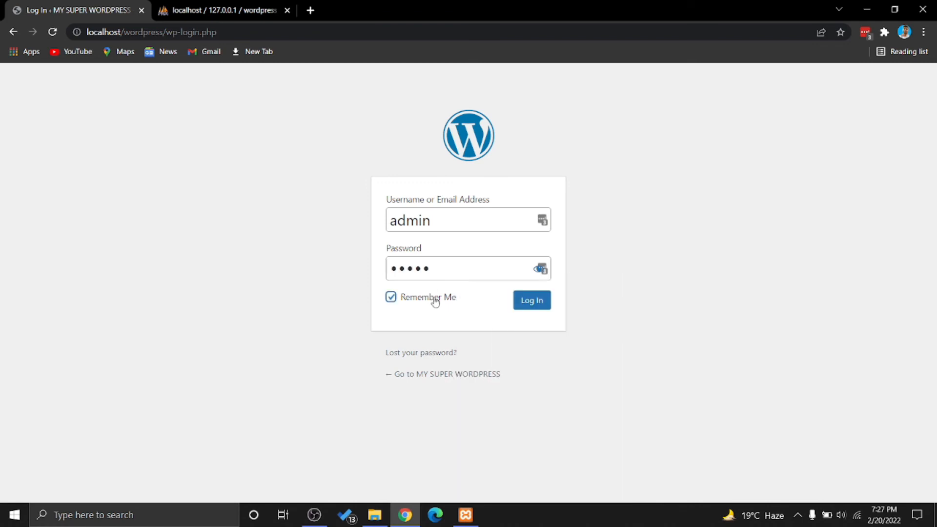
{"action": "left_click", "coordinate": [540, 269]}
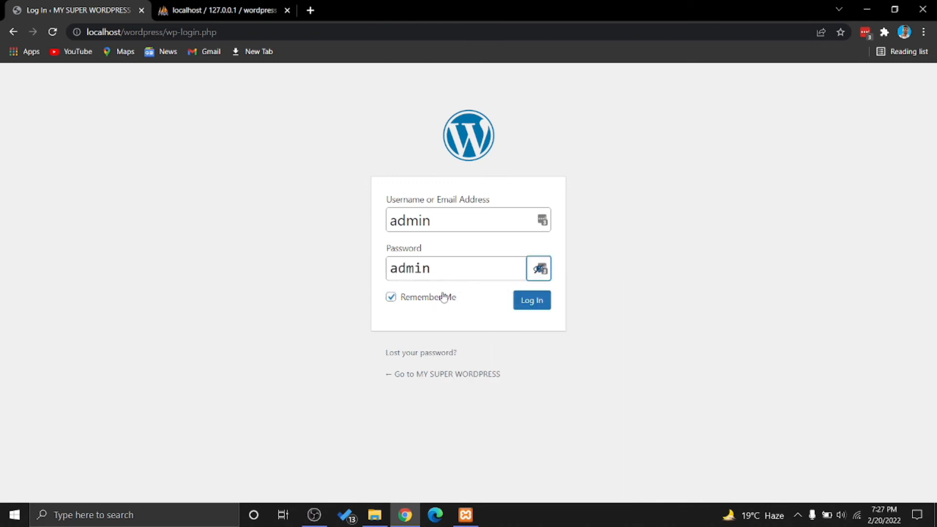
{"action": "left_click", "coordinate": [542, 303]}
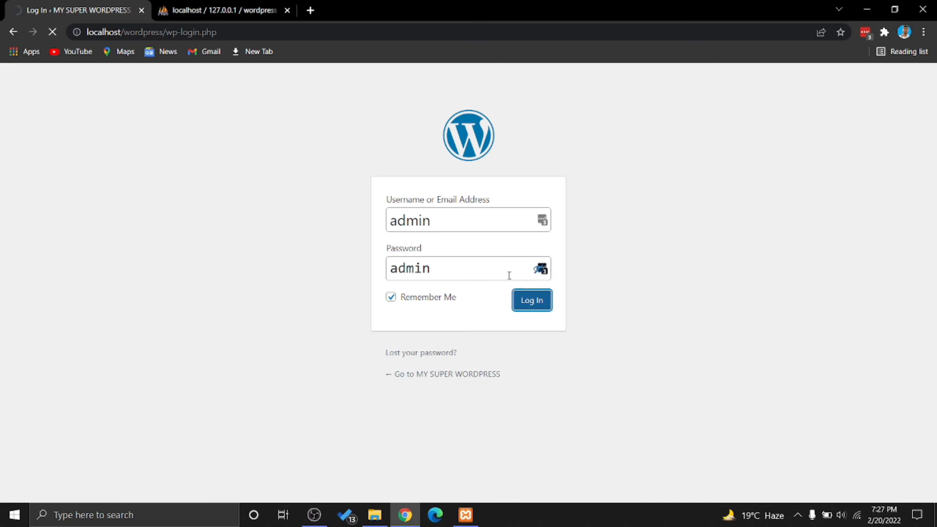
{"action": "left_click", "coordinate": [219, 10]}
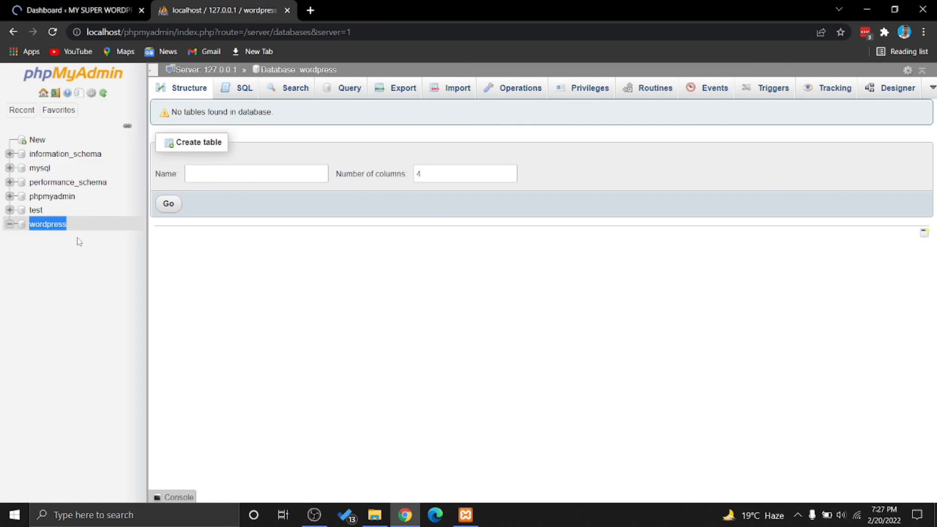
Refresh the wordpress database to see its 12 tables, then close the phpMyAdmin tab
{"action": "left_click", "coordinate": [54, 225]}
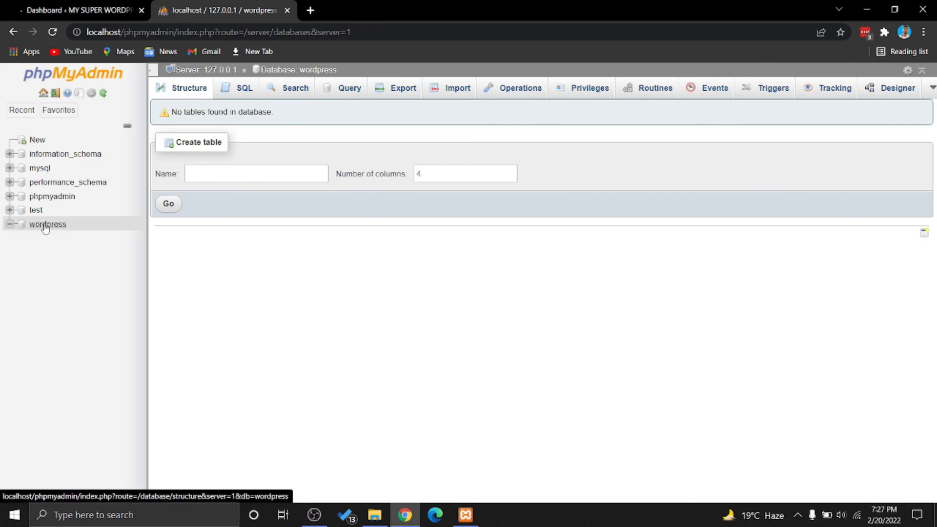
{"action": "left_click", "coordinate": [53, 225]}
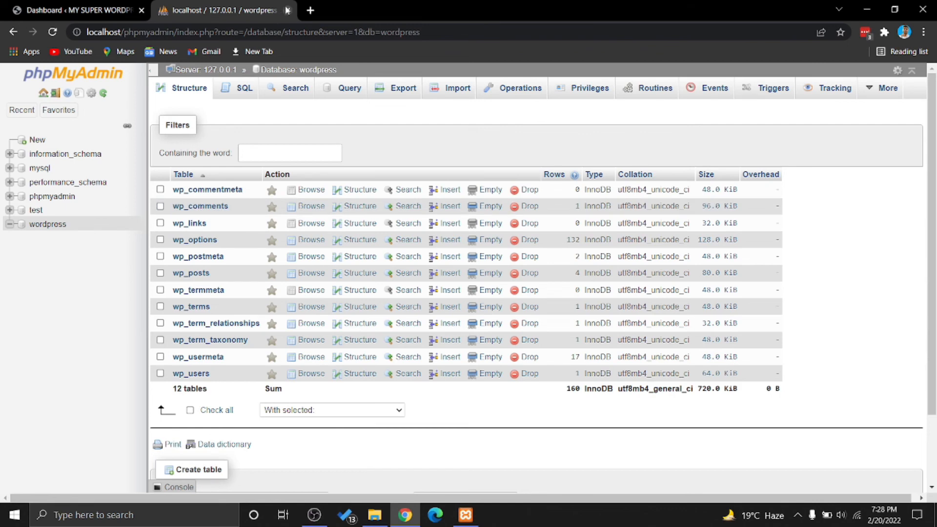
{"action": "left_click", "coordinate": [286, 11]}
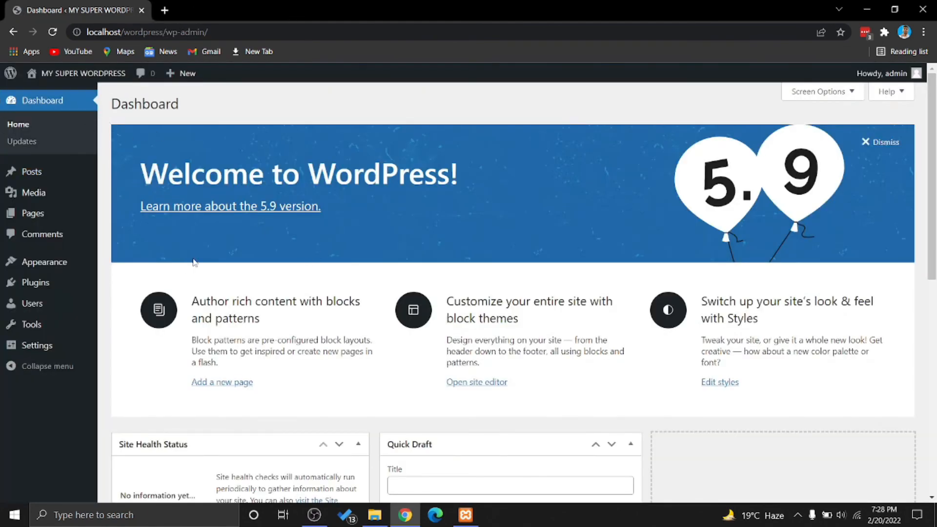
Open Visit Site from the admin bar's site-name menu in a new tab
{"action": "scroll", "coordinate": [666, 244], "scroll_direction": "down", "scroll_amount": 8}
{"action": "scroll", "coordinate": [371, 325], "scroll_direction": "up", "scroll_amount": 8}
{"action": "mouse_move", "coordinate": [86, 81]}
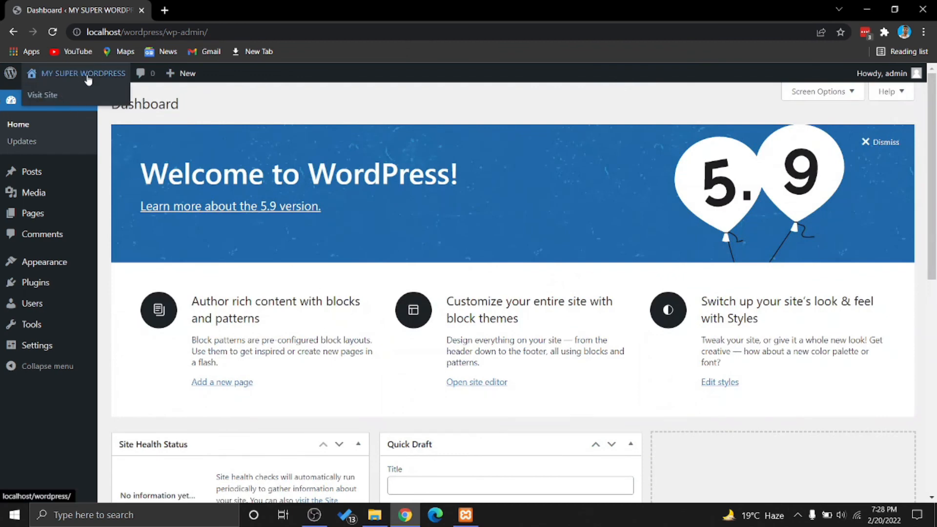
{"action": "right_click", "coordinate": [53, 98]}
{"action": "left_click", "coordinate": [68, 99]}
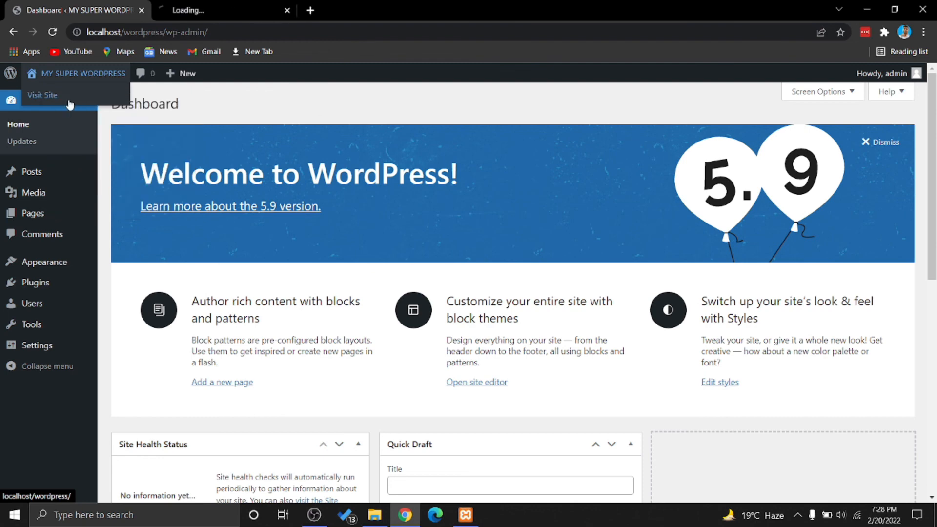
Browse the MY SUPER WORDPRESS front page, then open 'Hello world!' and view its sample comment
{"action": "left_click", "coordinate": [166, 11]}
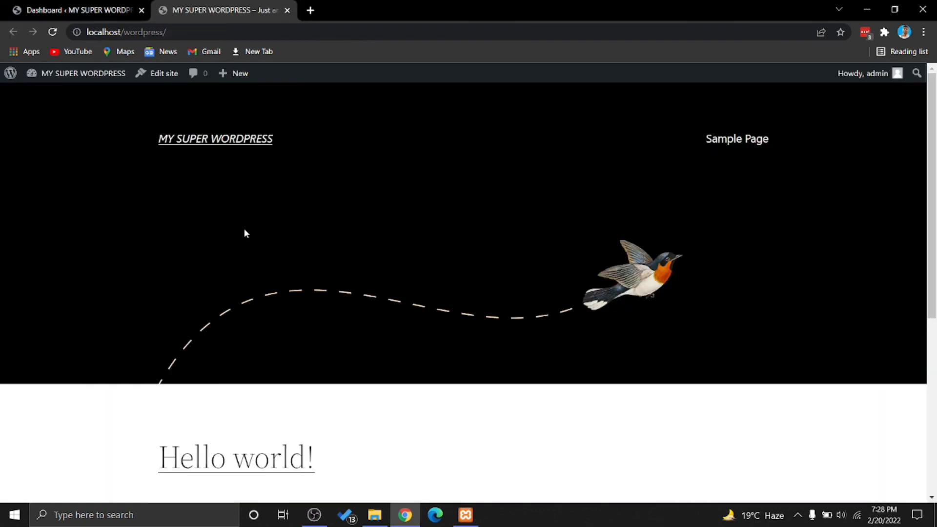
{"action": "left_click_drag", "start_coordinate": [169, 149], "coordinate": [365, 161]}
{"action": "left_click", "coordinate": [365, 162]}
{"action": "scroll", "coordinate": [592, 236], "scroll_direction": "down", "scroll_amount": 6}
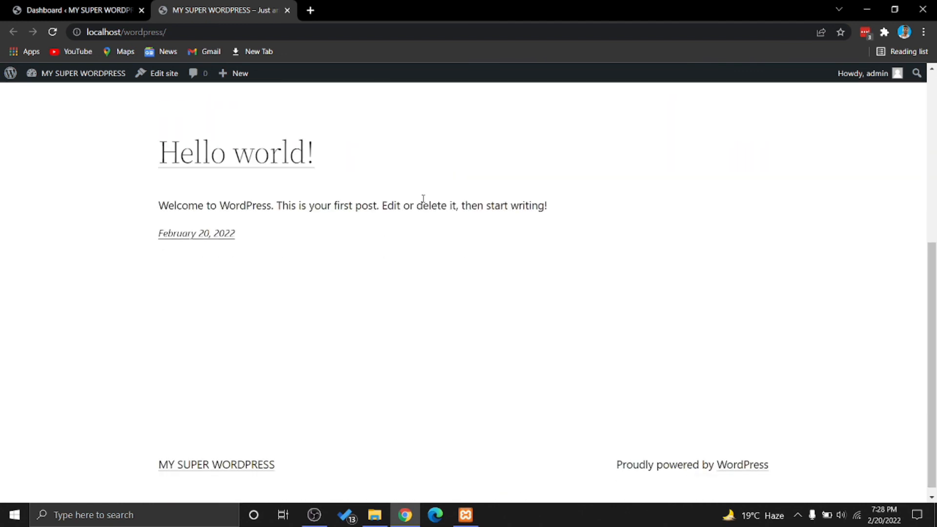
{"action": "scroll", "coordinate": [388, 300], "scroll_direction": "up", "scroll_amount": 2}
{"action": "scroll", "coordinate": [384, 298], "scroll_direction": "up", "scroll_amount": 5}
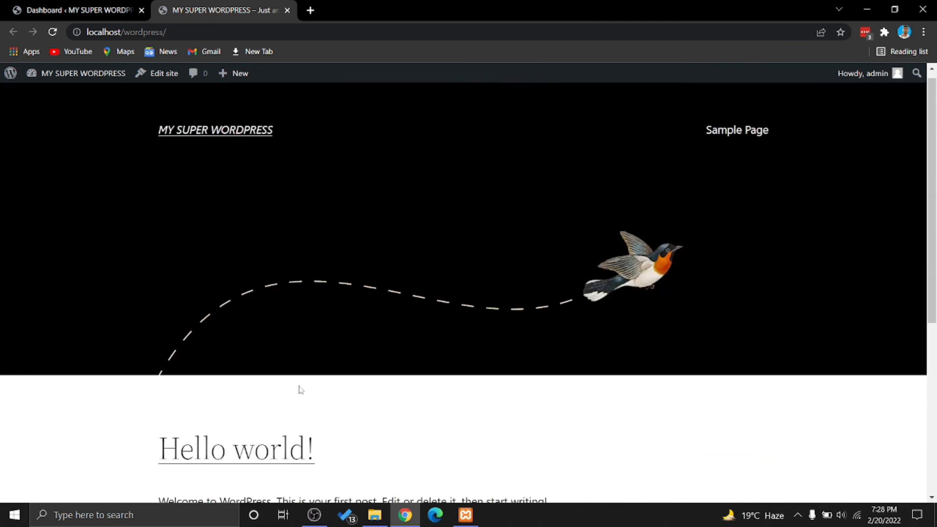
{"action": "left_click", "coordinate": [283, 441]}
{"action": "scroll", "coordinate": [299, 328], "scroll_direction": "down", "scroll_amount": 5}
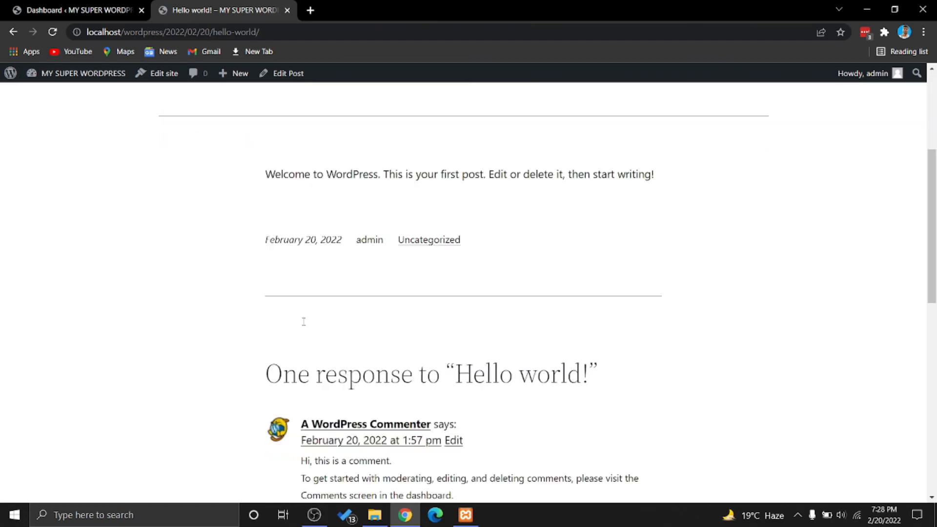